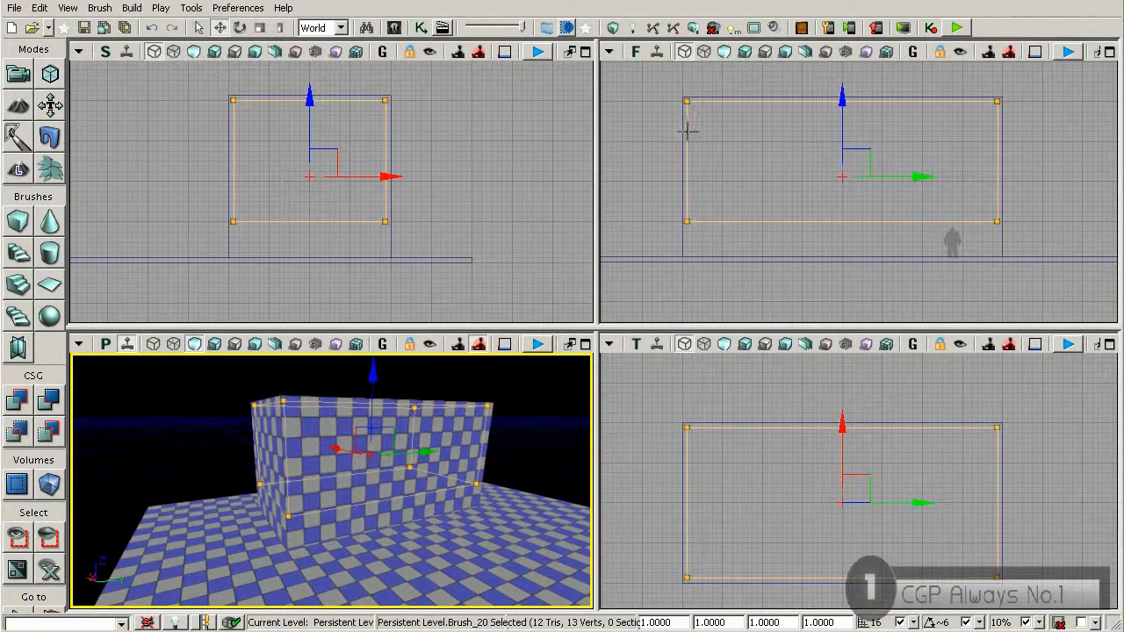
- Copy the main building's outer box polygons to the builder brush
left_click(683, 173)
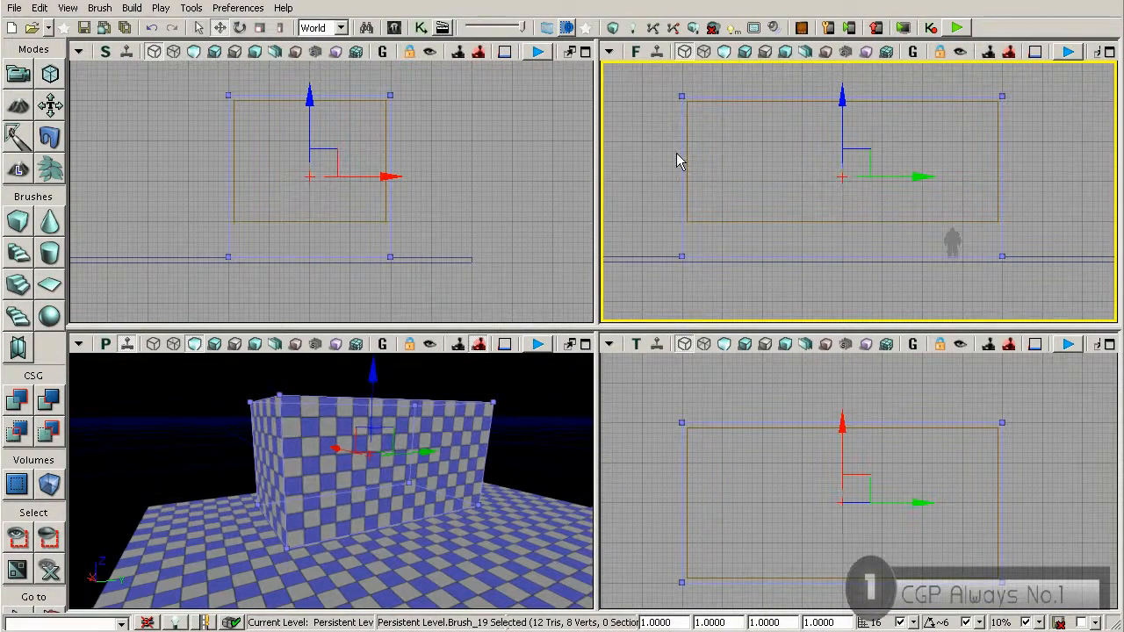
key("b")
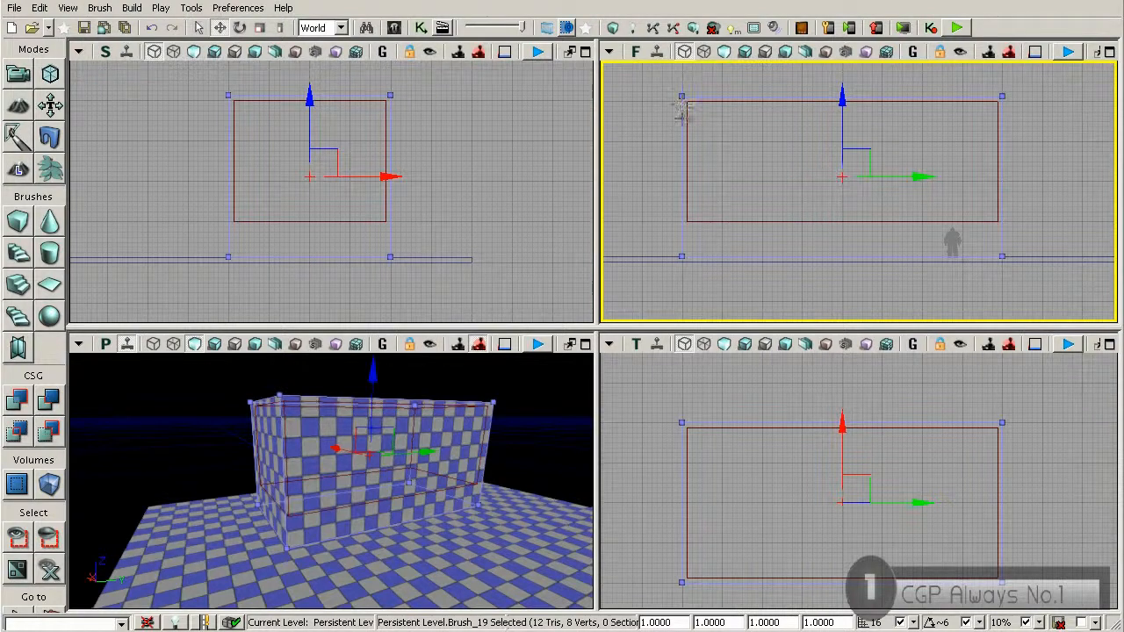
right_click(682, 115)
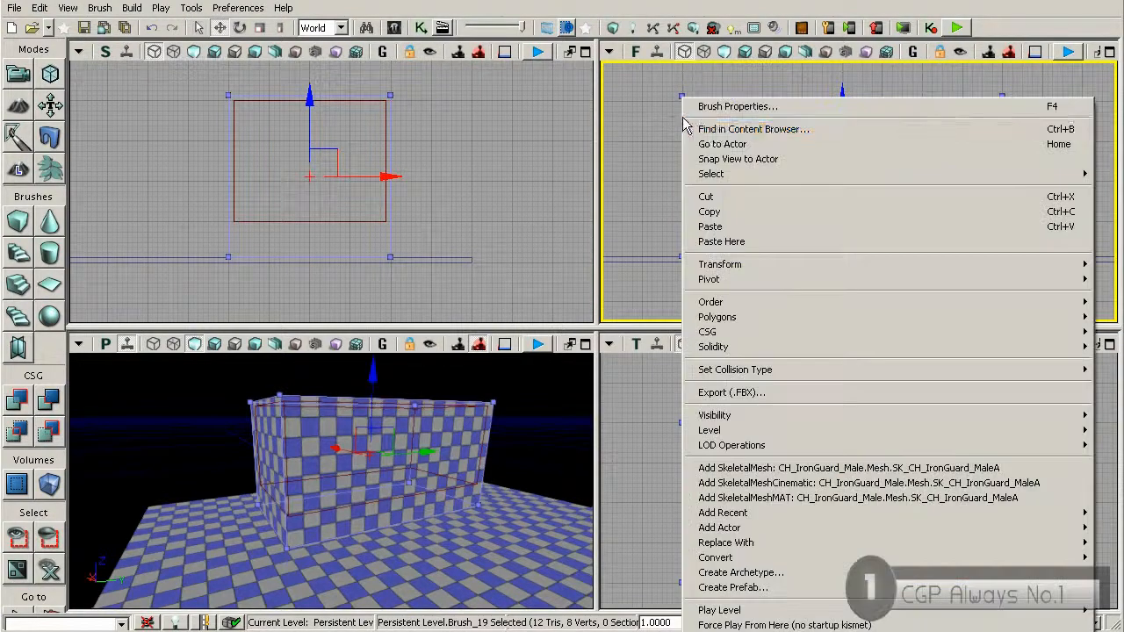
mouse_move(726, 319)
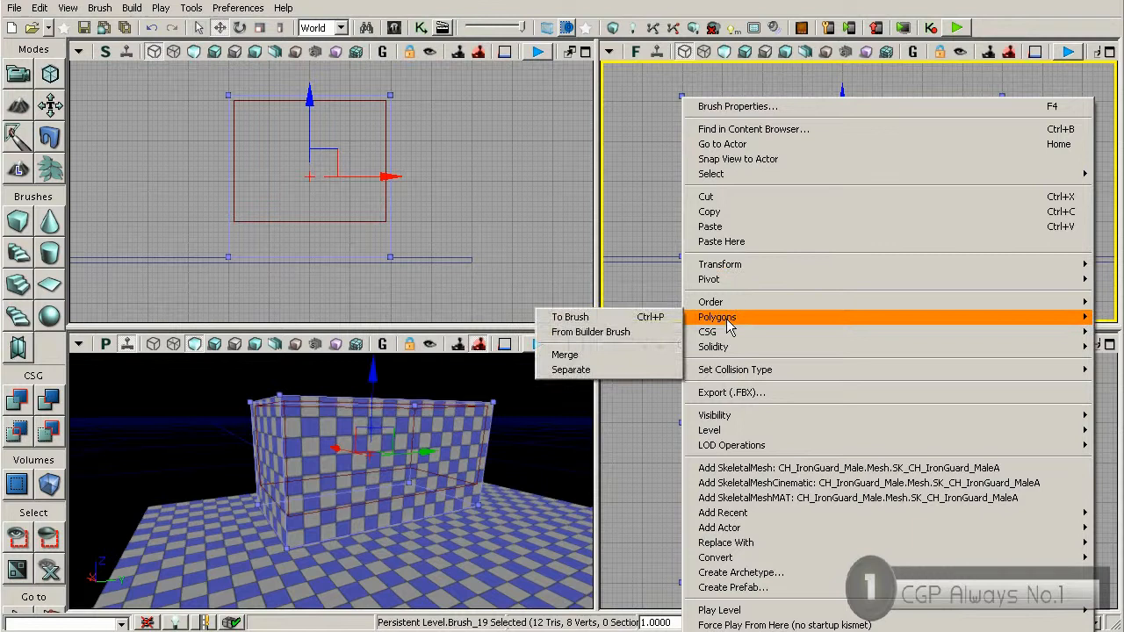
left_click(603, 322)
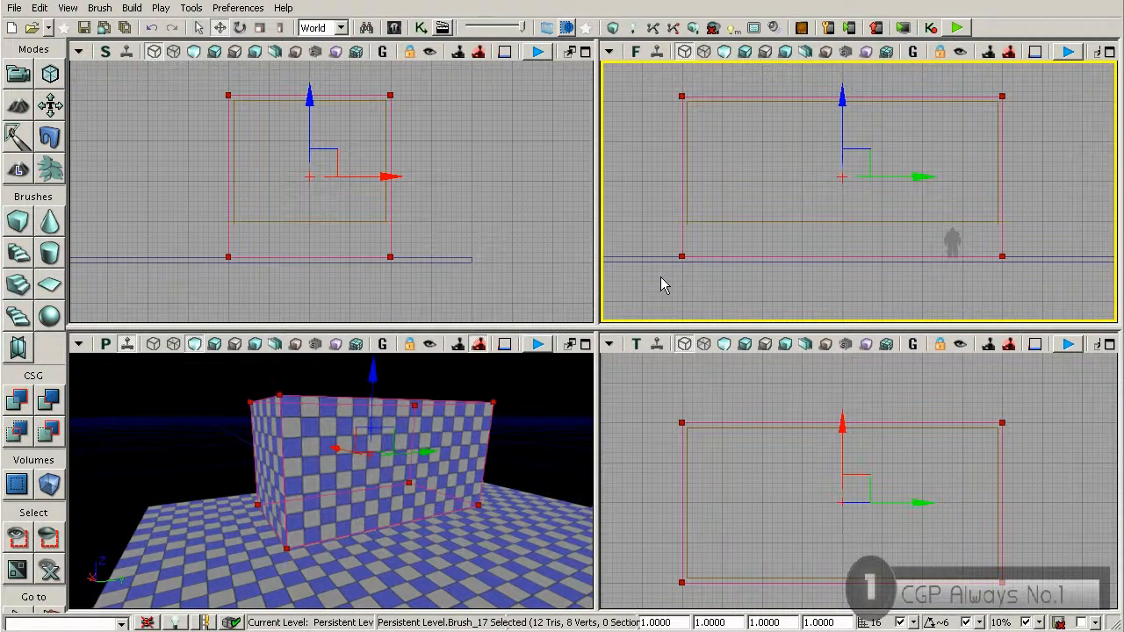
- Select the builder brush and move it along Y until it sits against the outside end wall of the main box
left_click(702, 224)
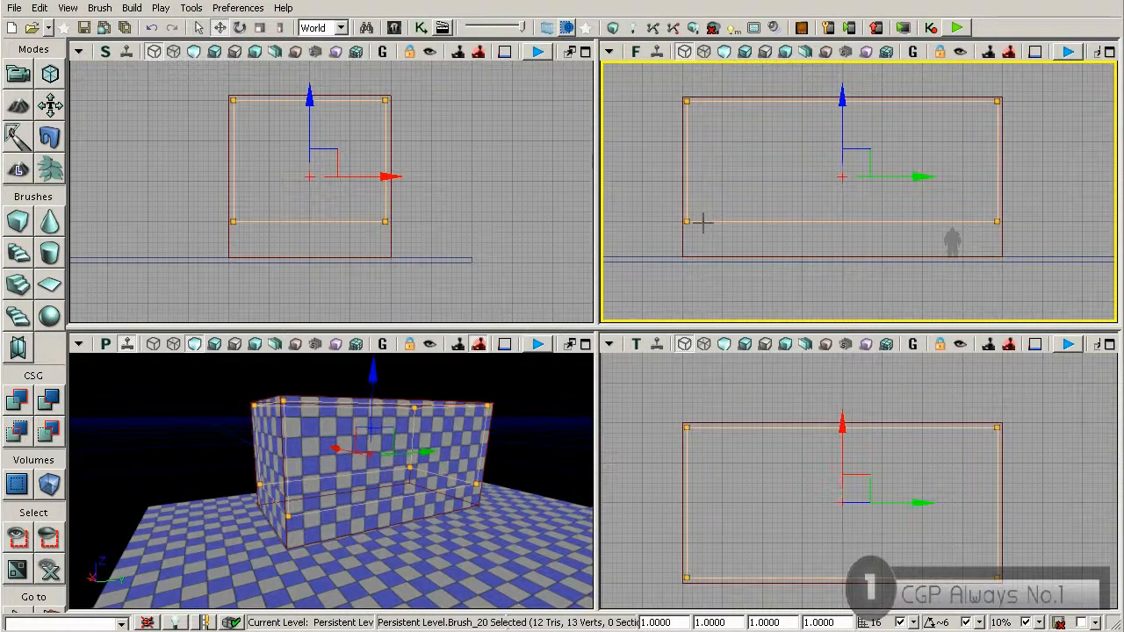
left_click(683, 231)
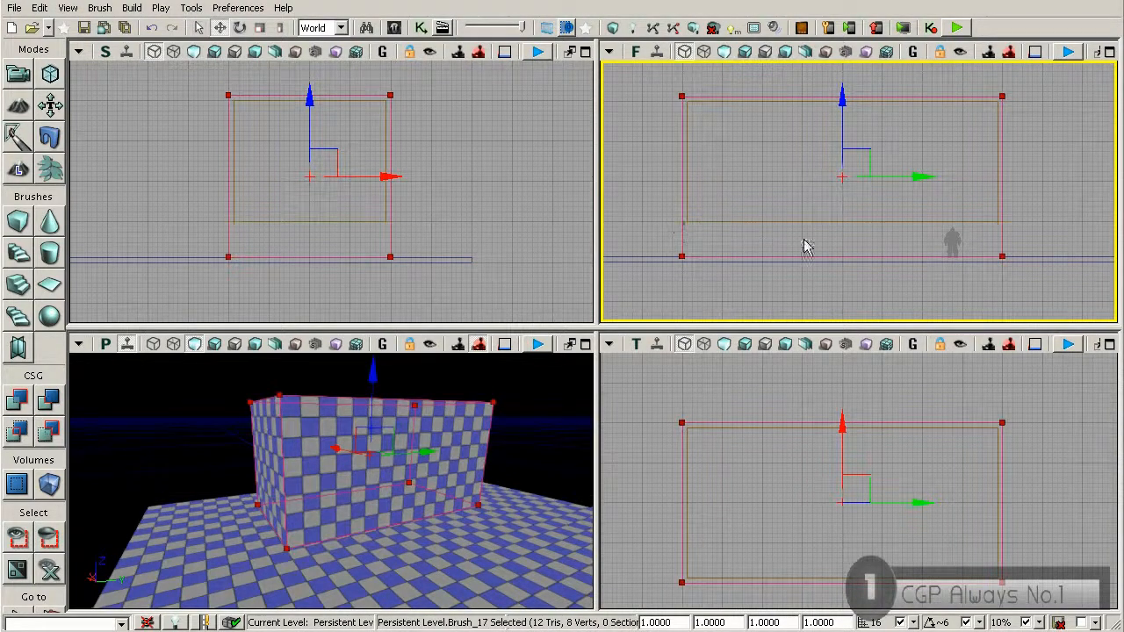
mouse_move(909, 178)
left_mouse_down()
mouse_move(607, 170)
mouse_move(748, 166)
mouse_move(768, 196)
mouse_move(825, 204)
left_mouse_up()
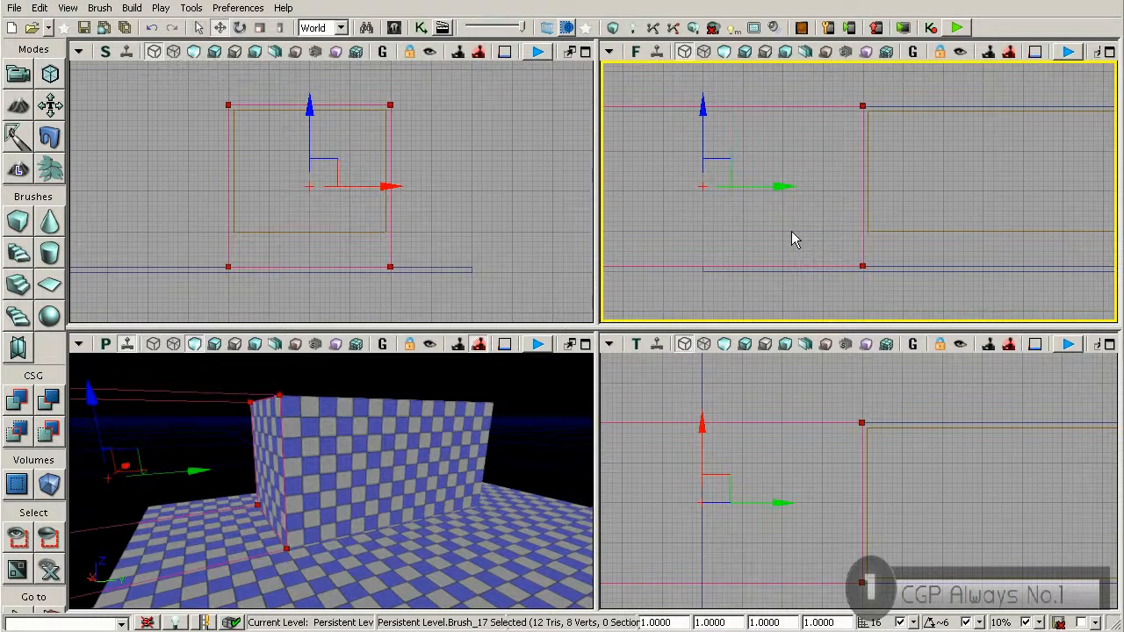
left_click_drag(821, 136, 950, 152)
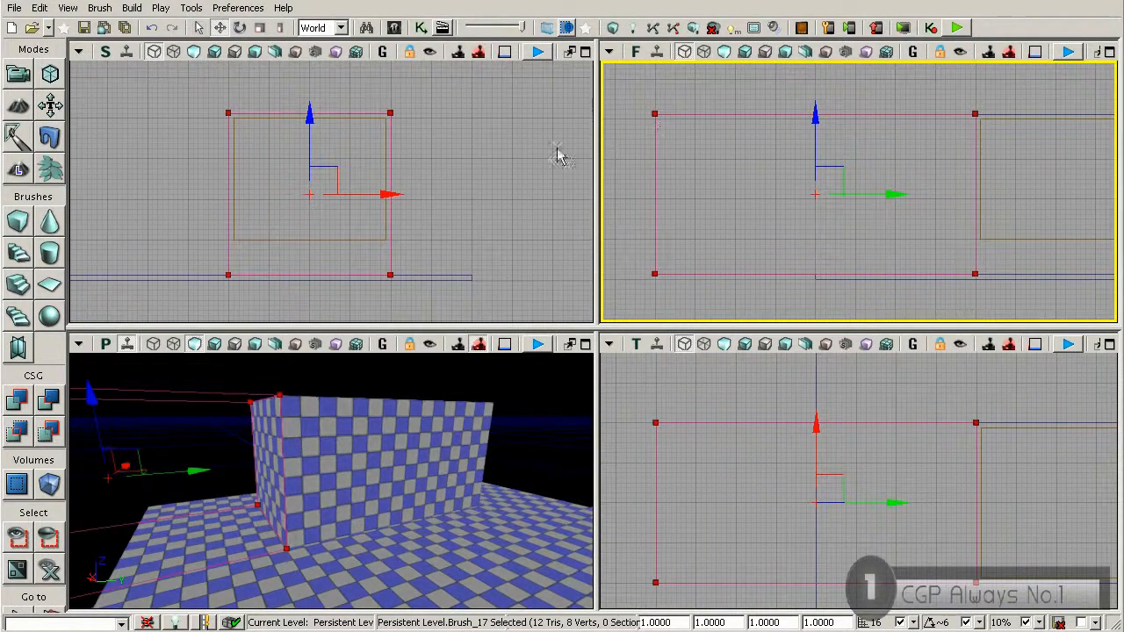
- In Geometry mode, shorten the builder brush along Y by moving its far-end vertices toward the main box, and measure the length
left_click(50, 75)
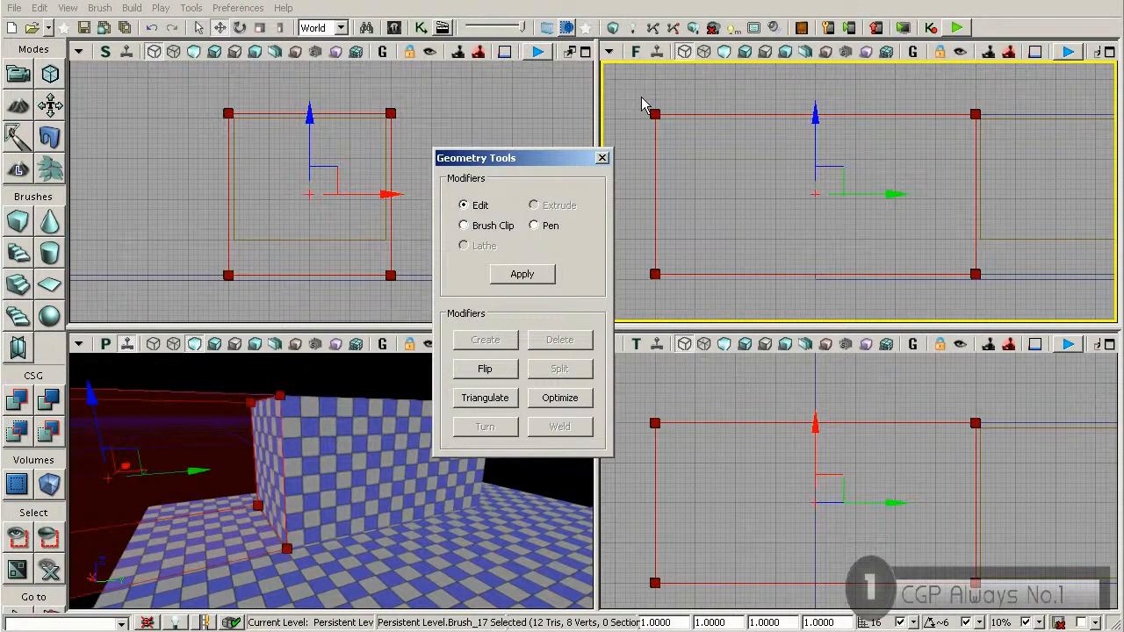
left_click_drag(638, 97, 672, 308, "ctrl+alt")
mouse_move(722, 275)
left_mouse_down()
mouse_move(817, 304)
mouse_move(918, 314)
mouse_move(884, 312)
left_mouse_up()
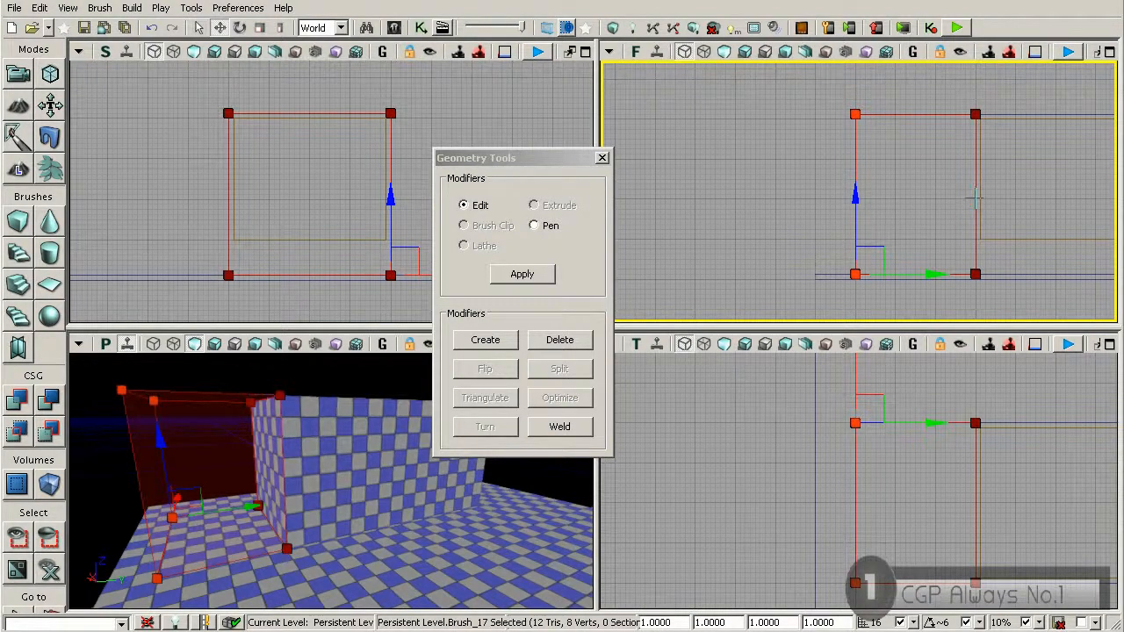
middle_click_drag(950, 200, 899, 200)
middle_click_drag(855, 200, 855, 201)
middle_click_drag(974, 201, 854, 201)
middle_click_drag(974, 200, 974, 200)
- Lower the builder brush's top vertices below the main box's roof line and leave Geometry mode
left_click_drag(913, 163, 845, 166, "ctrl")
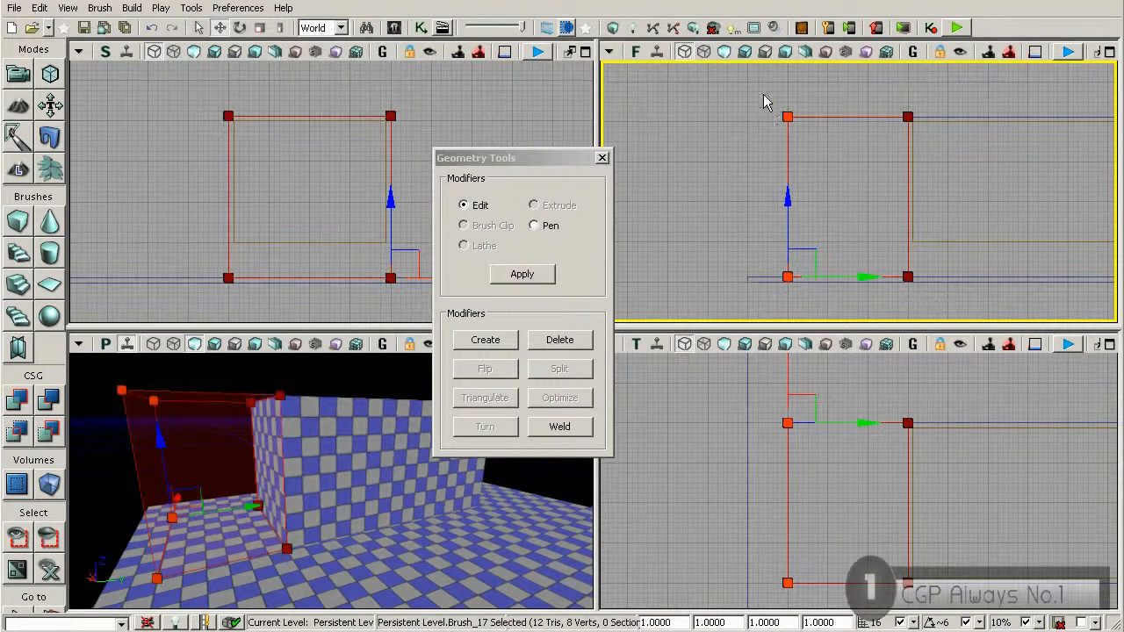
left_click_drag(760, 89, 924, 136, "ctrl+alt")
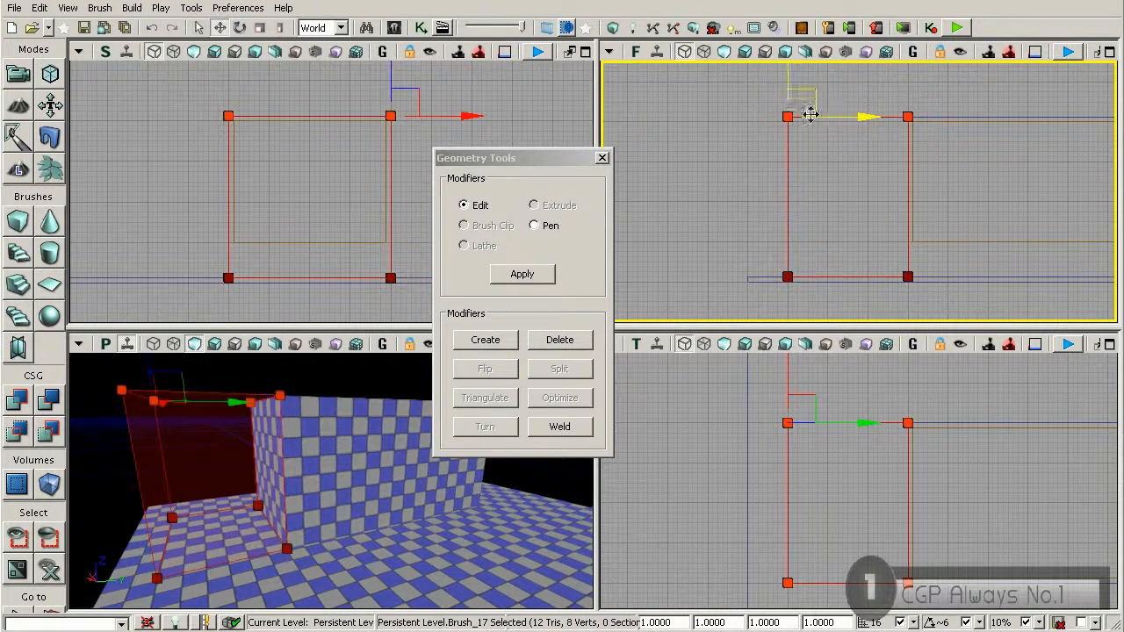
left_click_drag(785, 78, 781, 133)
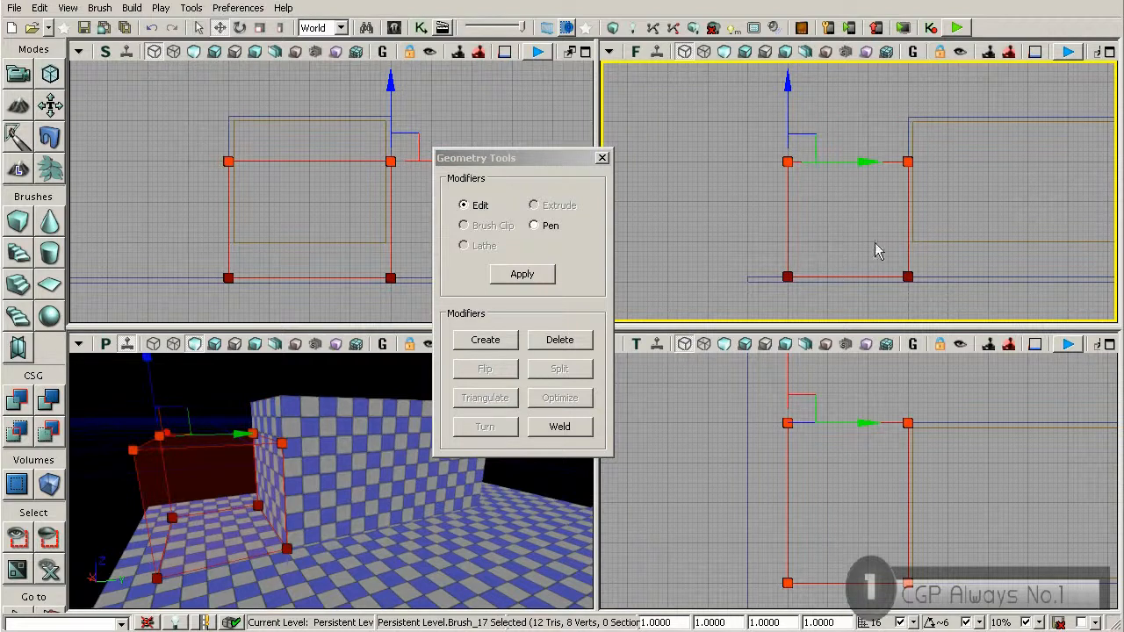
left_click_drag(920, 254, 791, 230)
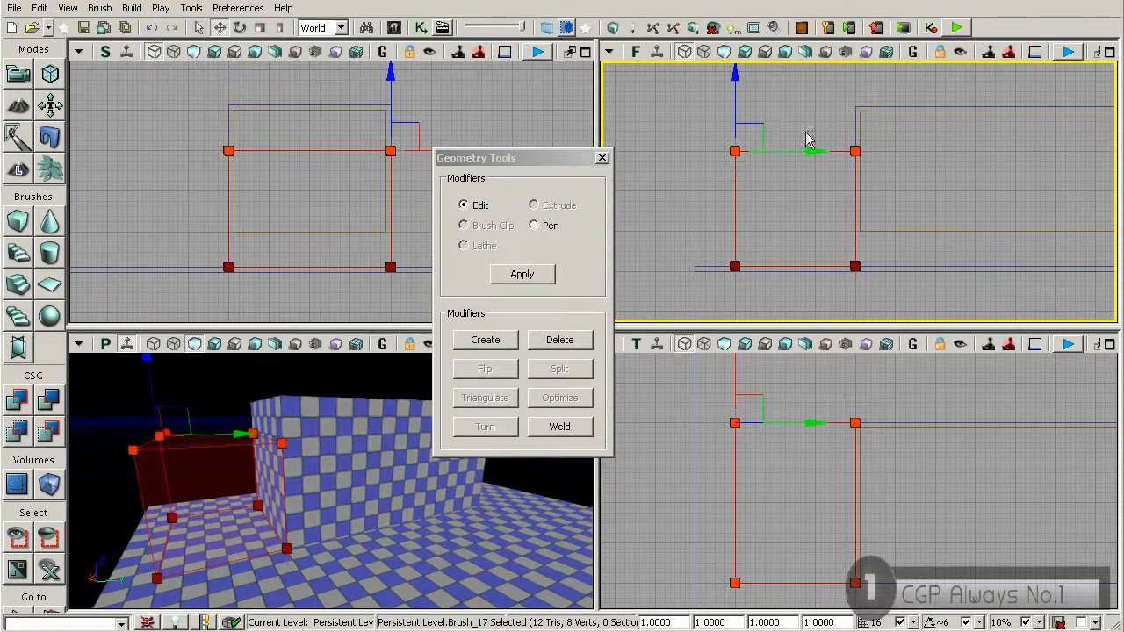
left_click(601, 157)
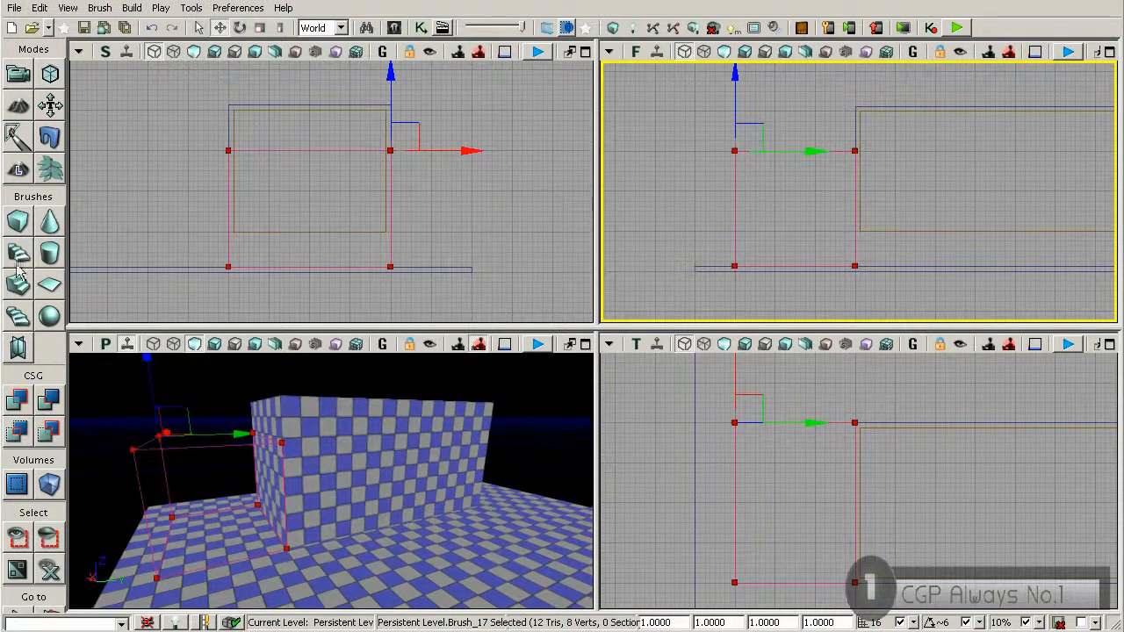
left_click(18, 406)
mouse_move(223, 477)
left_mouse_down()
mouse_move(220, 457)
mouse_move(259, 477)
mouse_move(272, 518)
mouse_move(263, 492)
mouse_move(236, 481)
mouse_move(299, 477)
mouse_move(215, 481)
left_mouse_up()
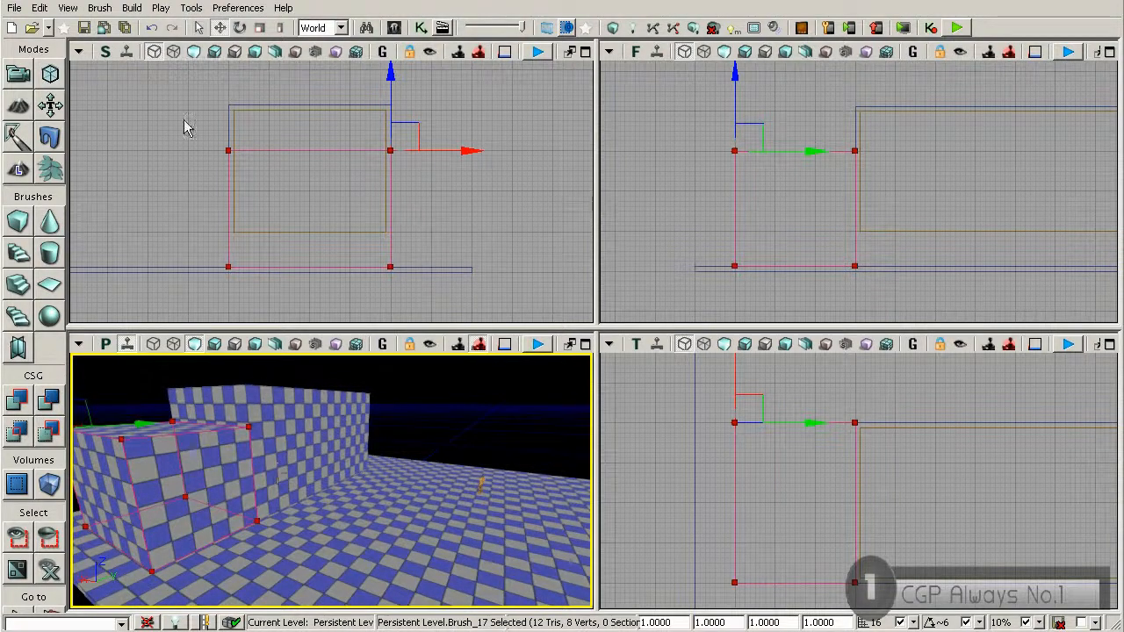
left_click(155, 30)
right_click_drag(276, 488, 213, 479)
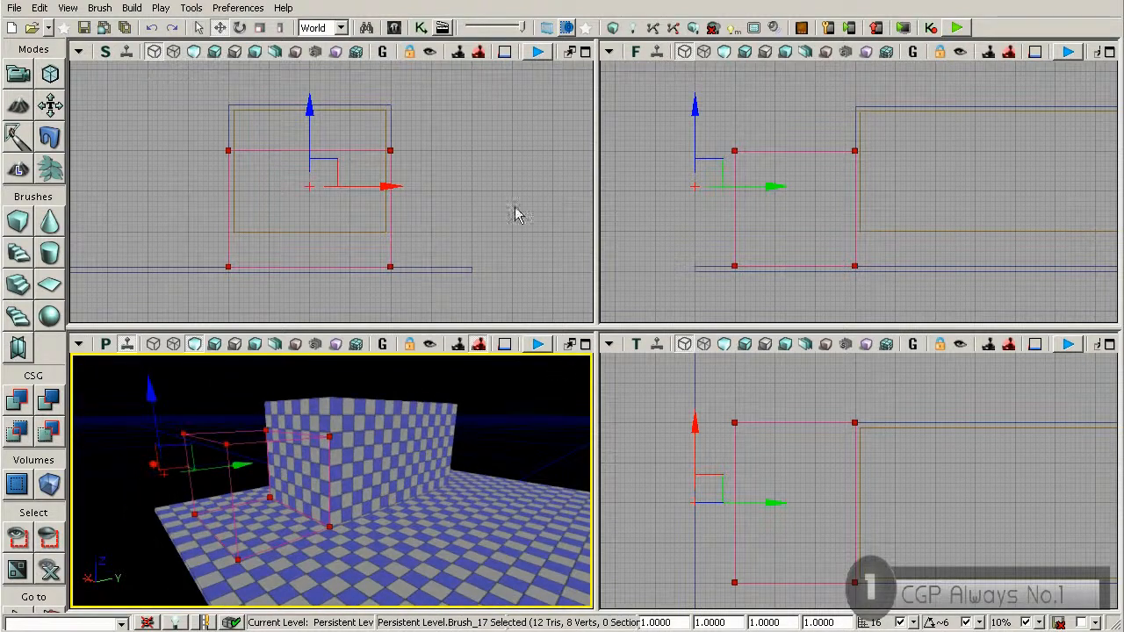
- In Geometry mode, narrow the builder brush along X by moving one long side's vertices inward, and leave the mode
left_click_drag(669, 522, 662, 484)
left_click(52, 75)
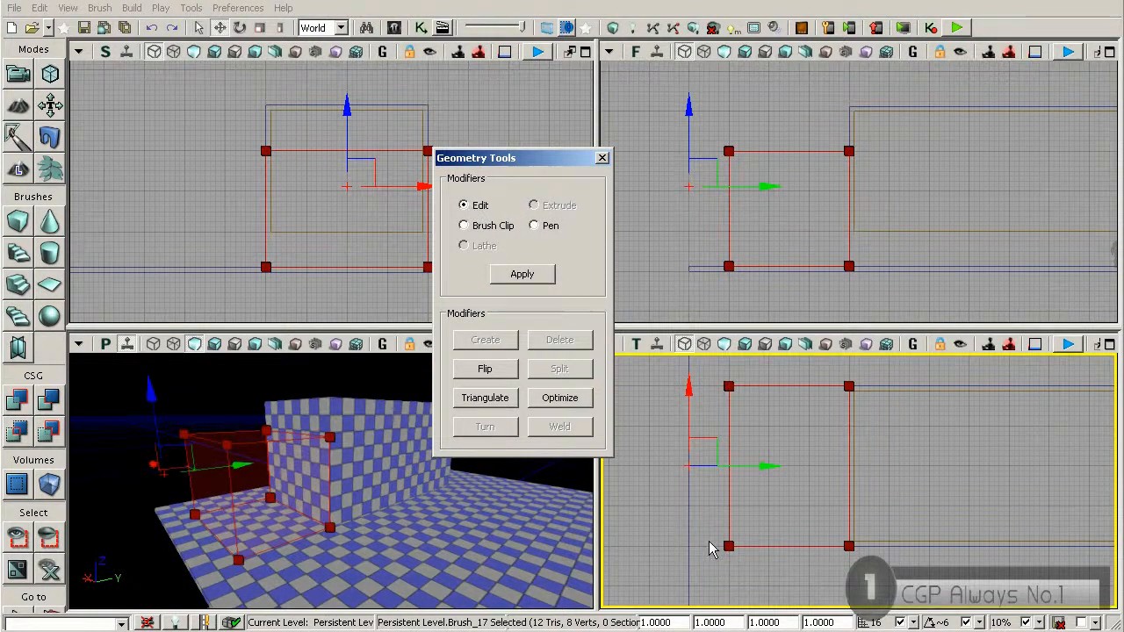
left_click_drag(700, 533, 894, 569, "ctrl+alt")
left_click_drag(848, 491, 853, 456)
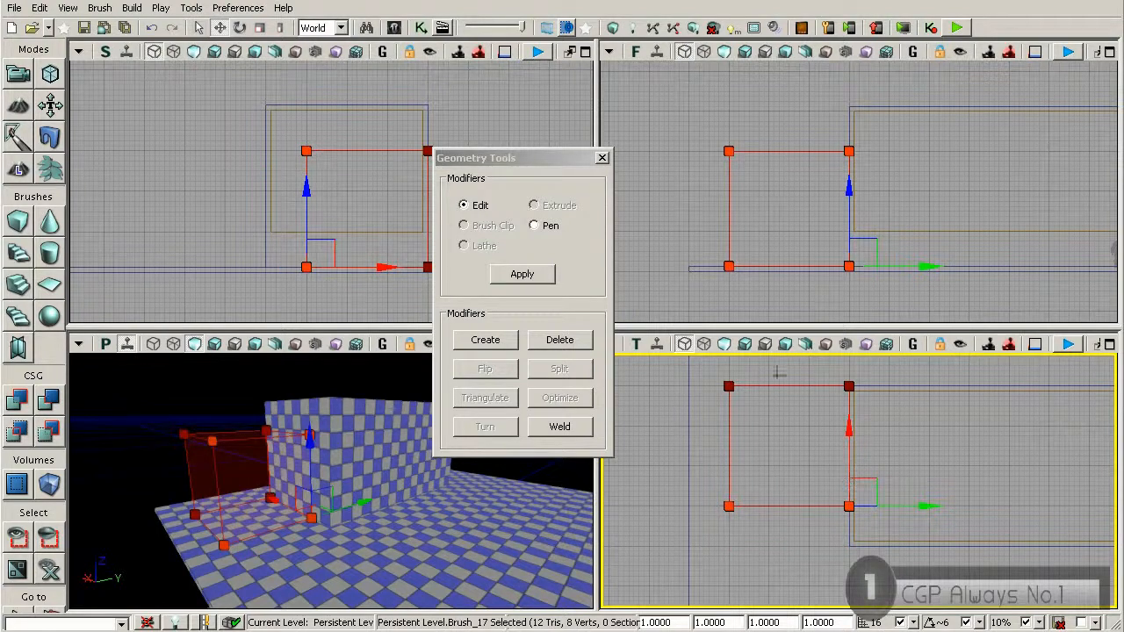
left_click(603, 158)
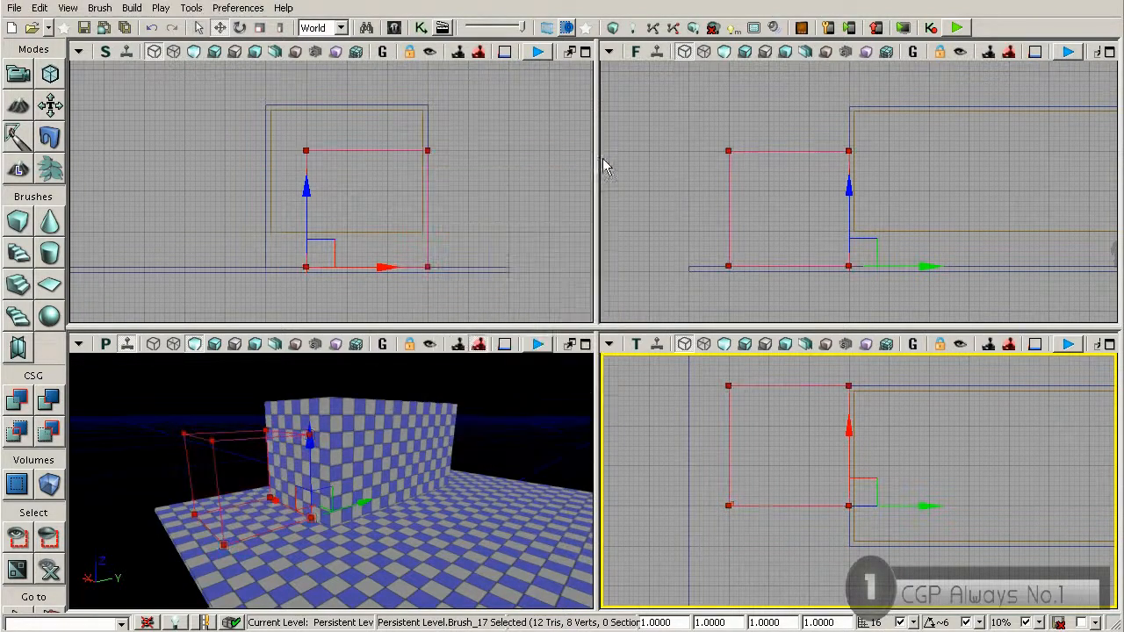
- Add the resized builder brush to the level with CSG Add as a side block against the main box
left_click_drag(375, 510, 375, 510)
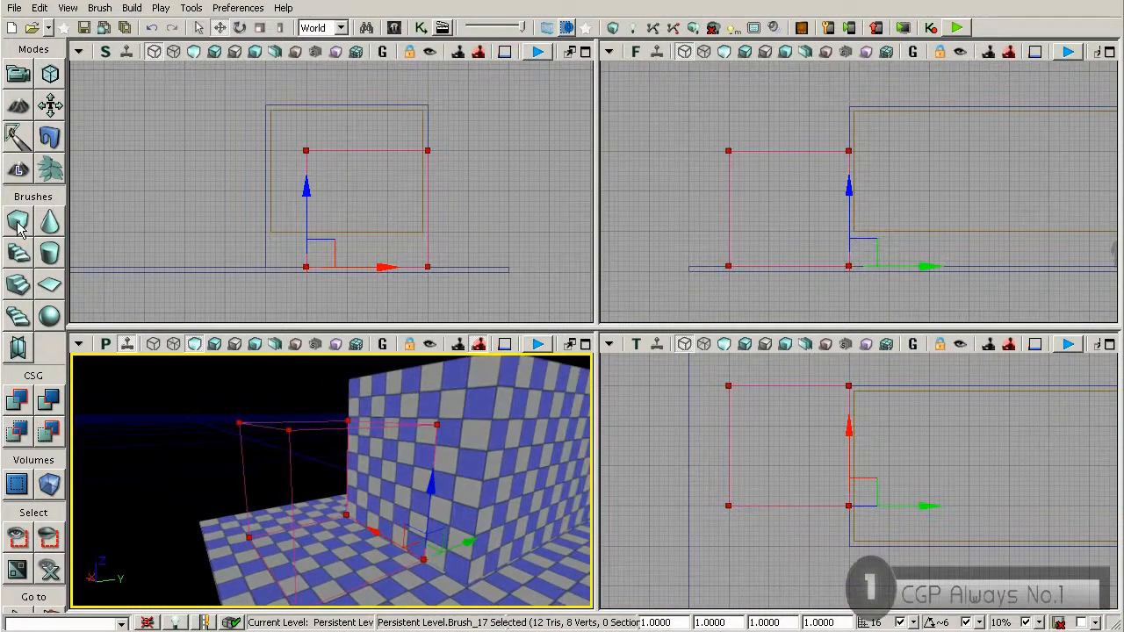
left_click(16, 400)
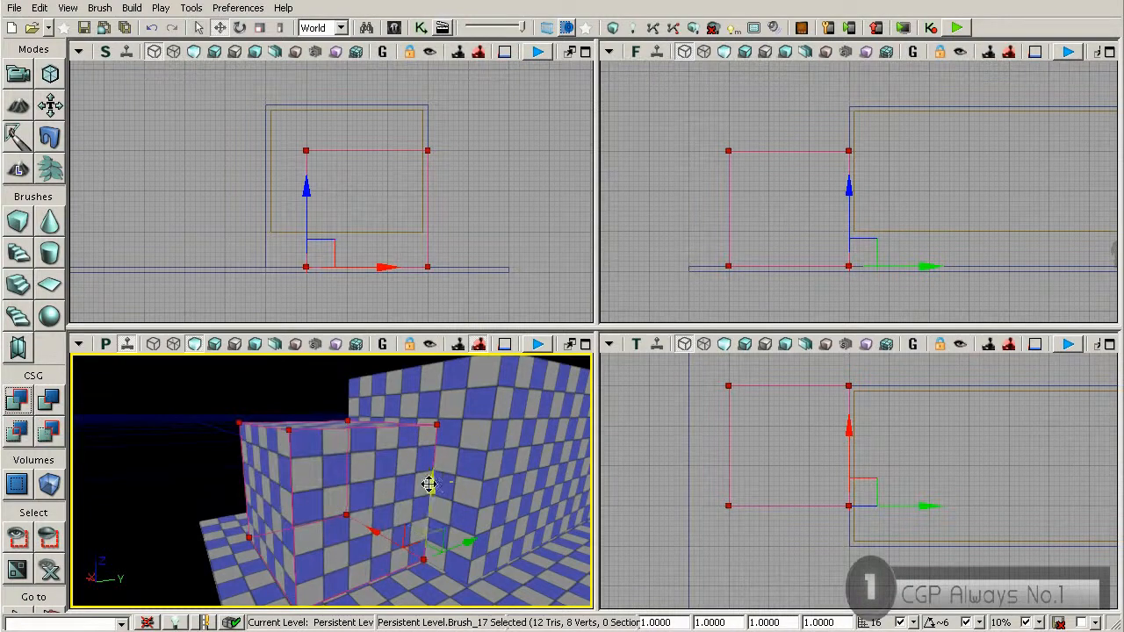
left_click_drag(342, 475, 294, 462)
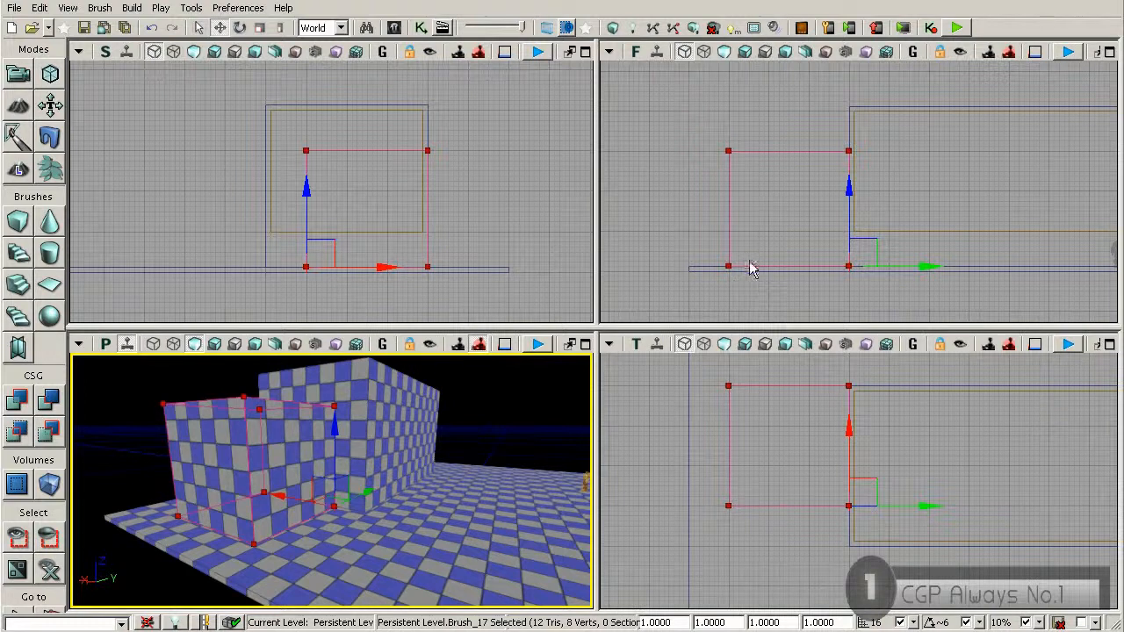
- In Geometry mode, raise the builder brush's bottom vertices level with the bottom edge of the main box's inner cutout
left_click(50, 74)
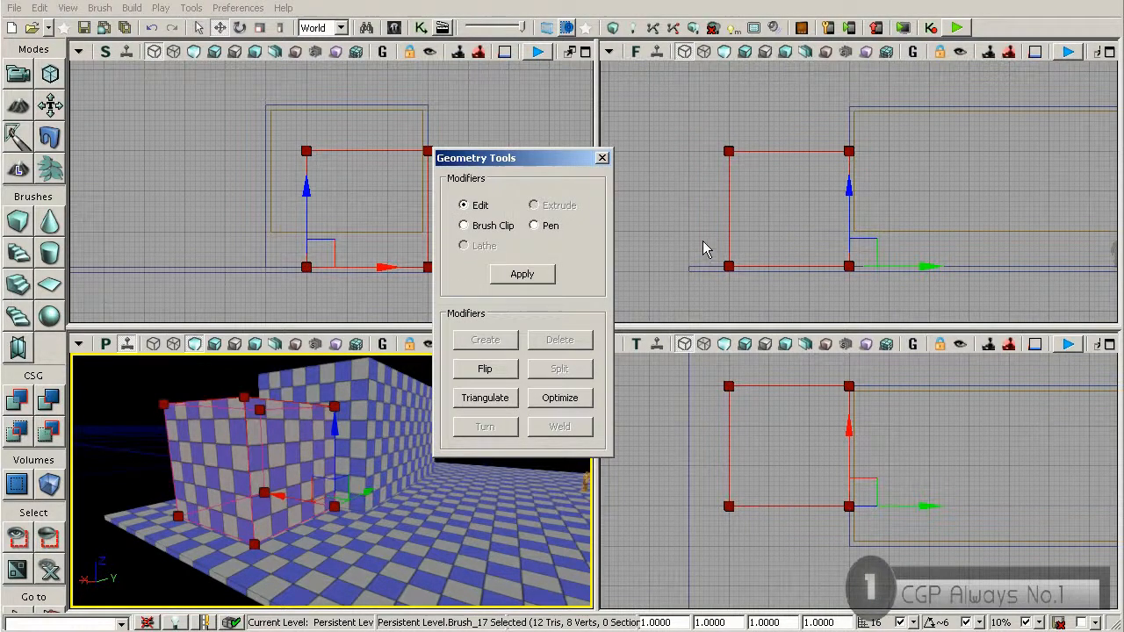
left_click_drag(702, 243, 878, 292, "ctrl+alt")
left_click_drag(729, 215, 729, 183)
left_click_drag(731, 177, 731, 173)
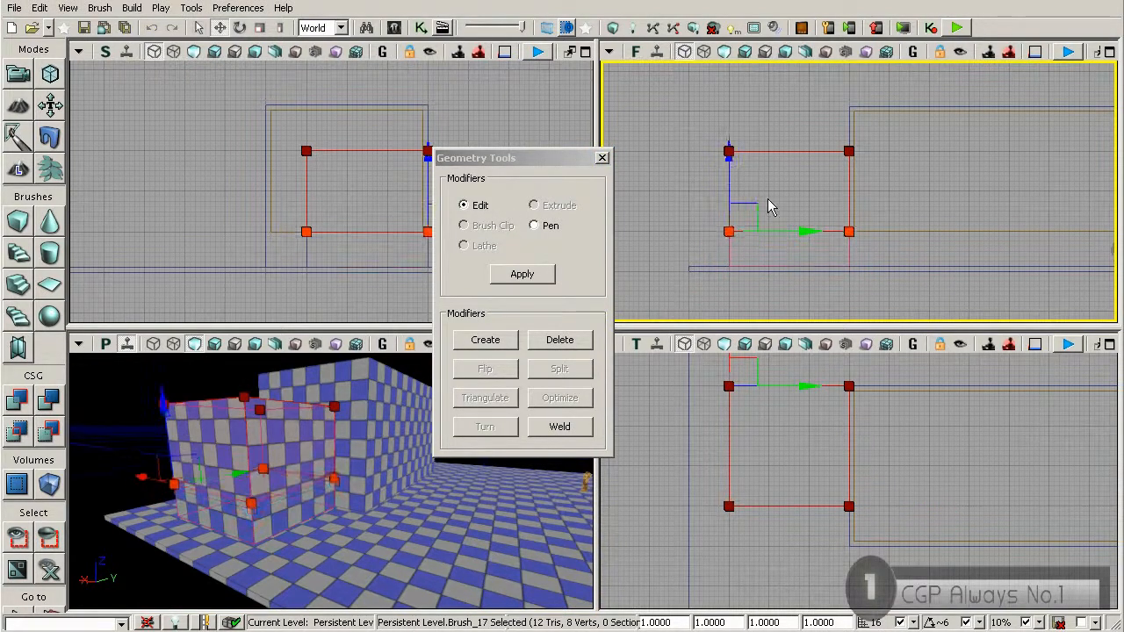
scroll(869, 233, "up", 1)
scroll(867, 231, "up", 2)
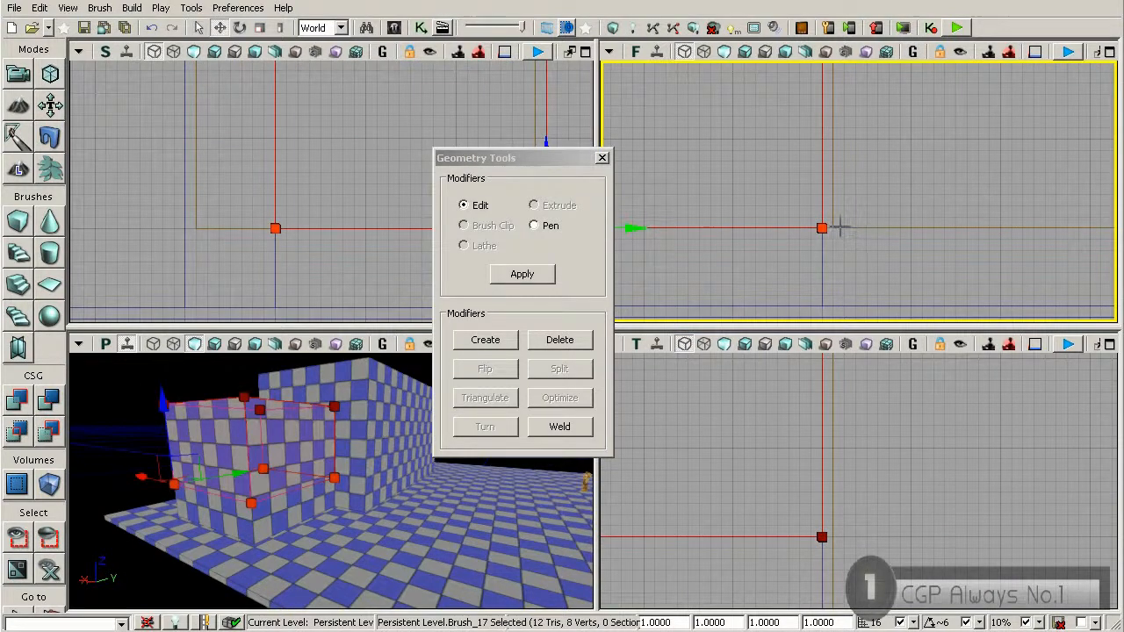
scroll(781, 213, "down", 3)
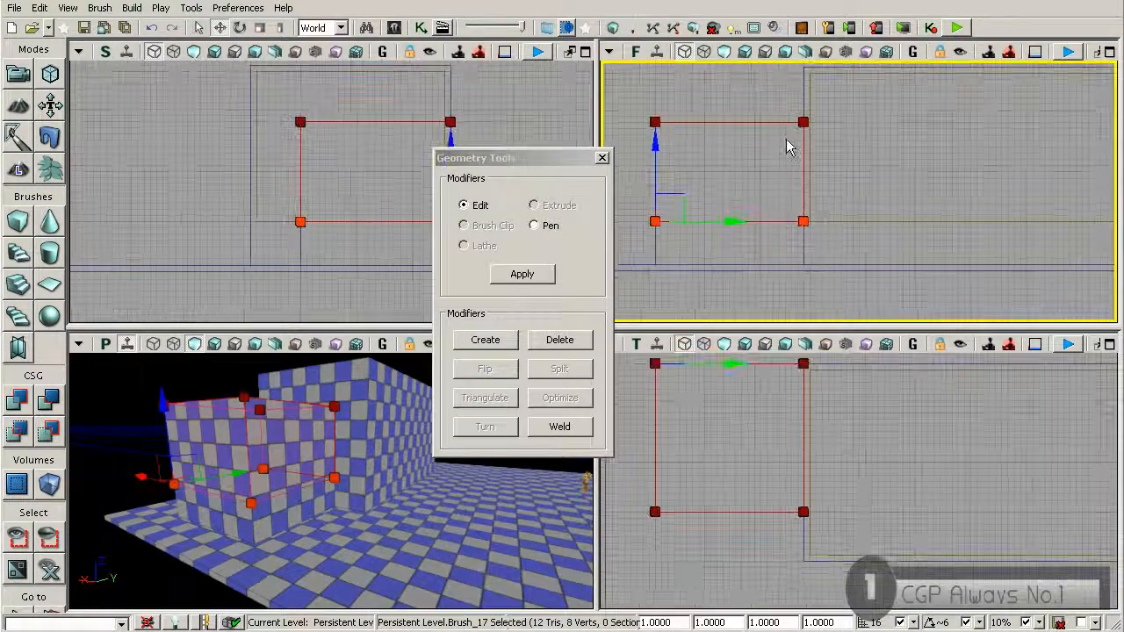
- Lower the builder brush's top vertices one grid step below the side block's roof to leave a ceiling thickness
left_click_drag(637, 107, 843, 139, "ctrl+alt")
left_click_drag(652, 81, 646, 97)
scroll(675, 123, "up", 1)
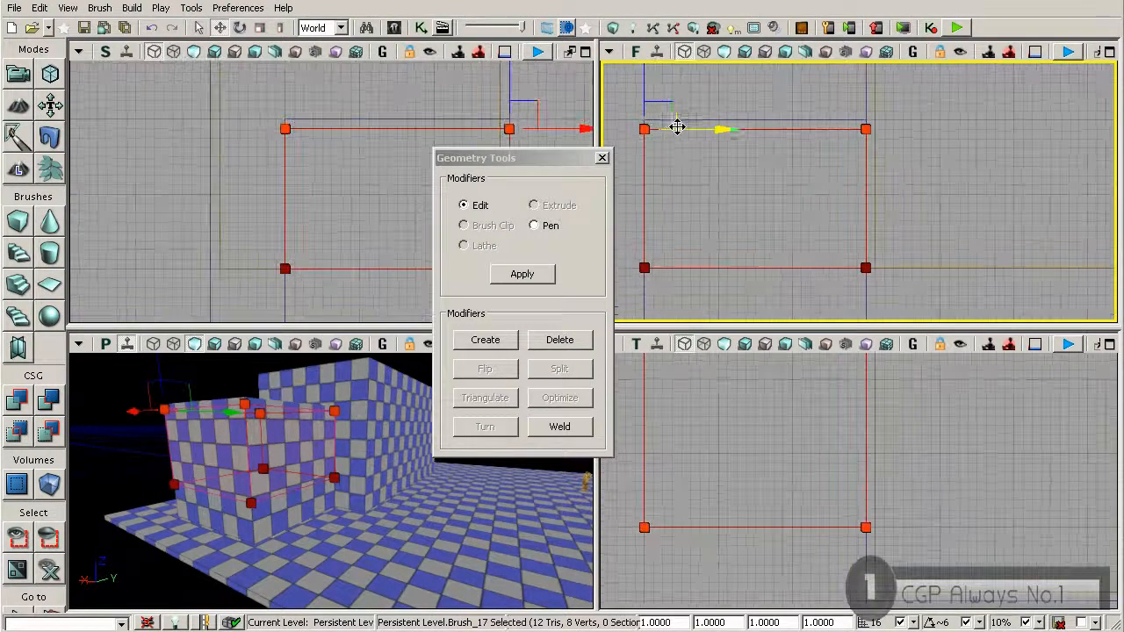
left_click_drag(750, 130, 808, 130)
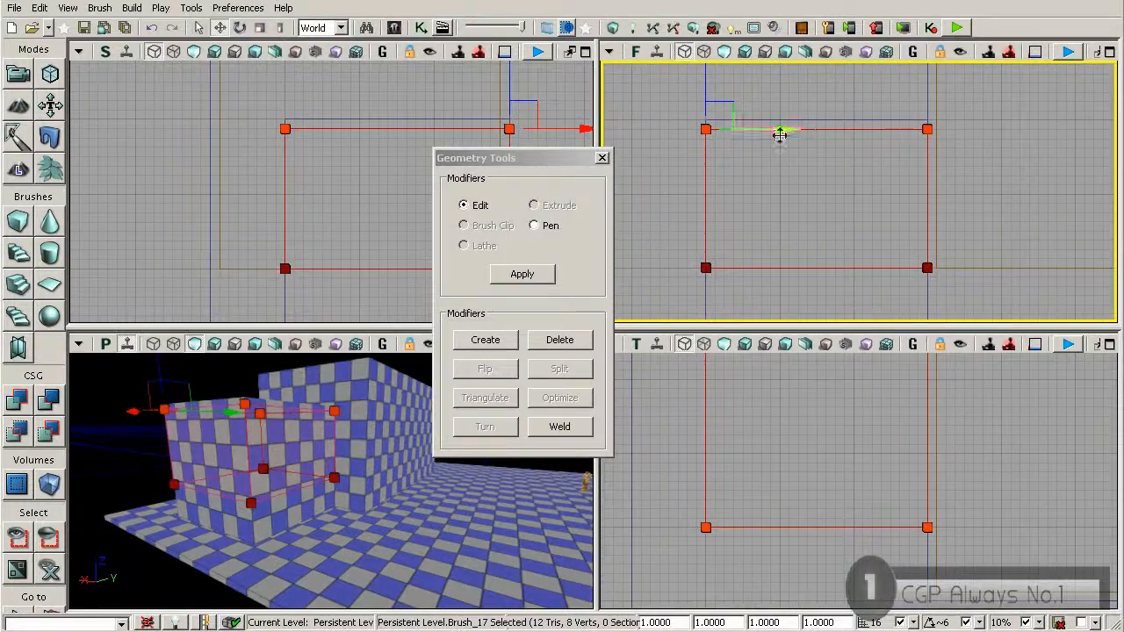
left_click_drag(689, 131, 705, 115)
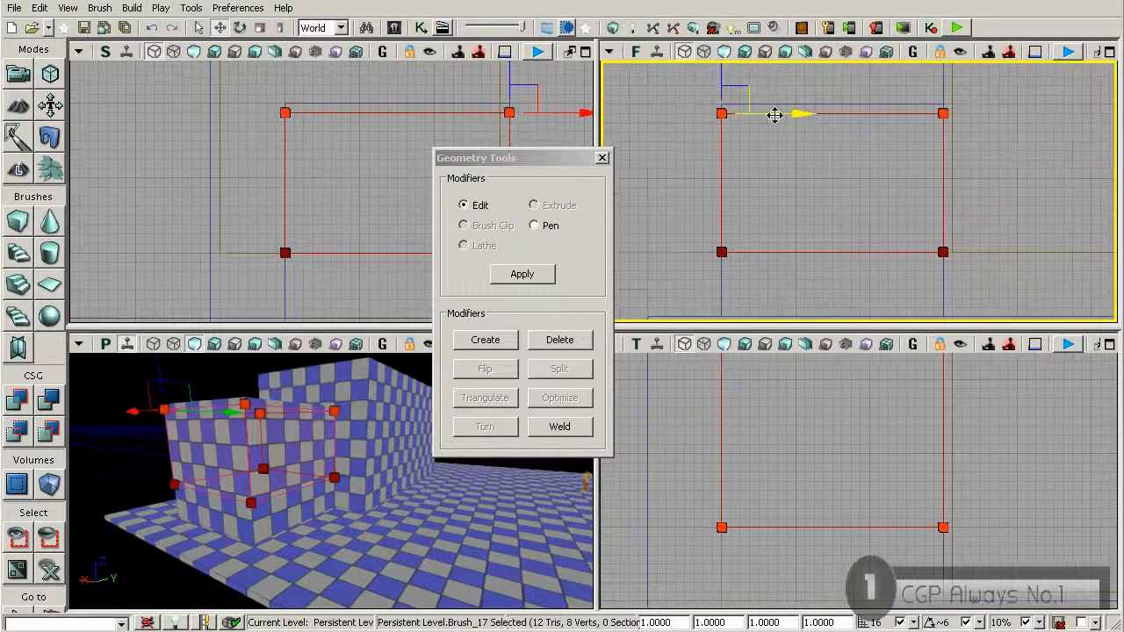
- Inset the builder brush's outer-end vertices one grid step, extend its inner end through the main box's wall, and leave Geometry mode
mouse_move(684, 95)
left_mouse_down("ctrl+alt")
mouse_move(737, 274)
mouse_move(778, 251)
left_mouse_up("ctrl+alt")
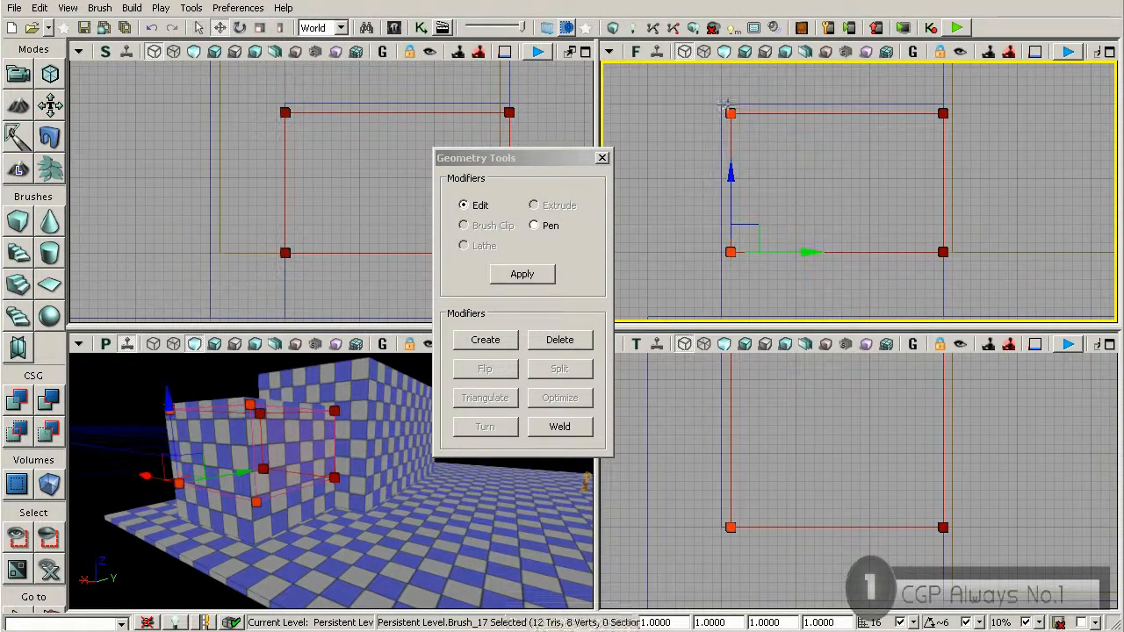
left_click_drag(856, 192, 764, 193)
mouse_move(823, 97)
left_mouse_down("ctrl+alt")
mouse_move(878, 274)
mouse_move(905, 253)
left_mouse_up("ctrl+alt")
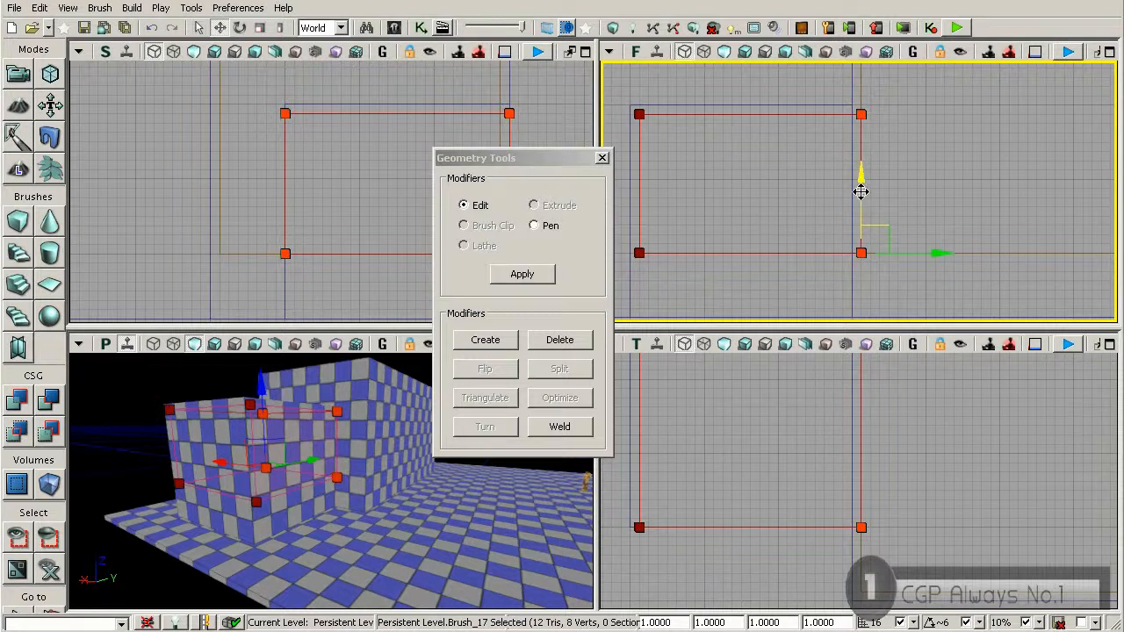
left_click(602, 159)
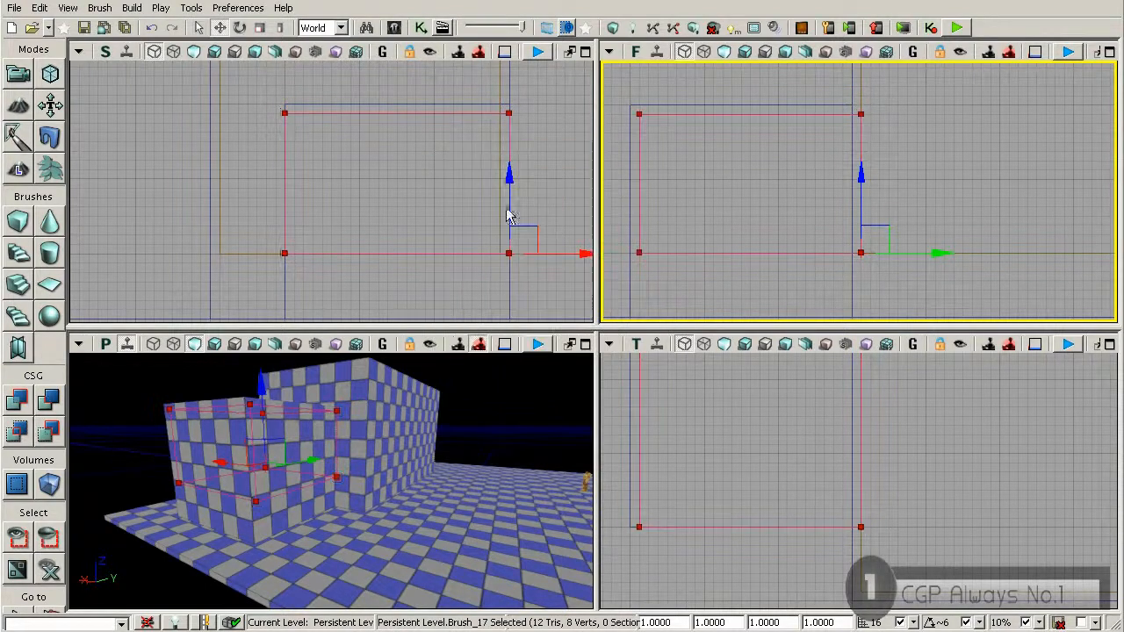
- Subtract the builder brush with CSG Subtract to hollow the side block and open it into the main room
left_click(49, 404)
left_click_drag(299, 457, 274, 446)
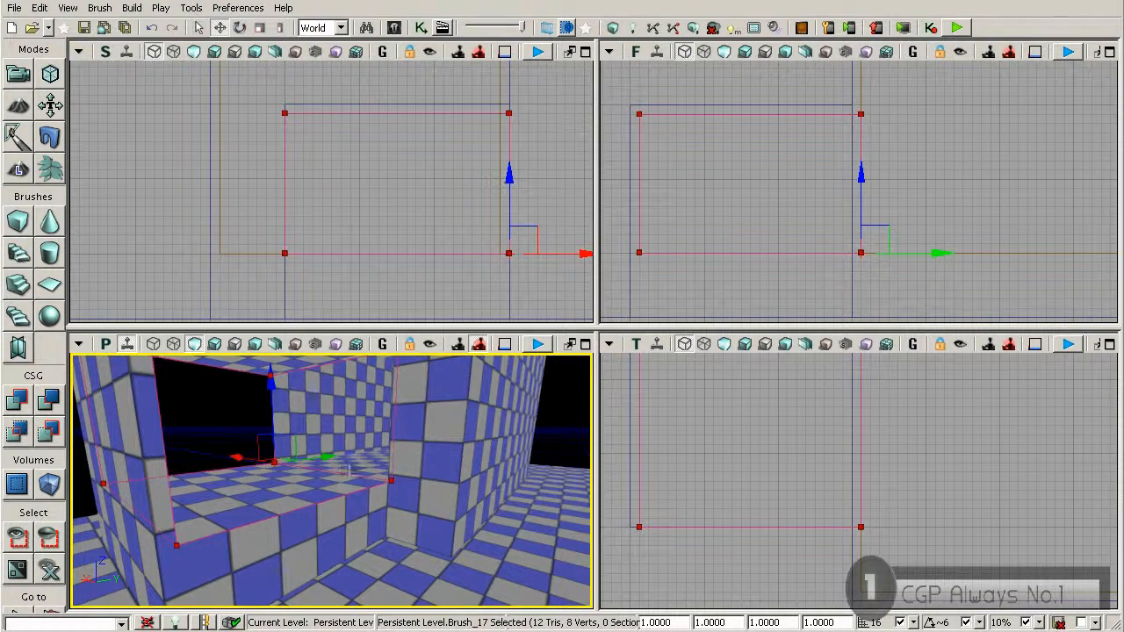
- Undo the CSG subtraction that hollowed the side block, leaving the builder brush in place
left_click_drag(675, 430, 686, 477)
scroll(686, 477, "down", 3)
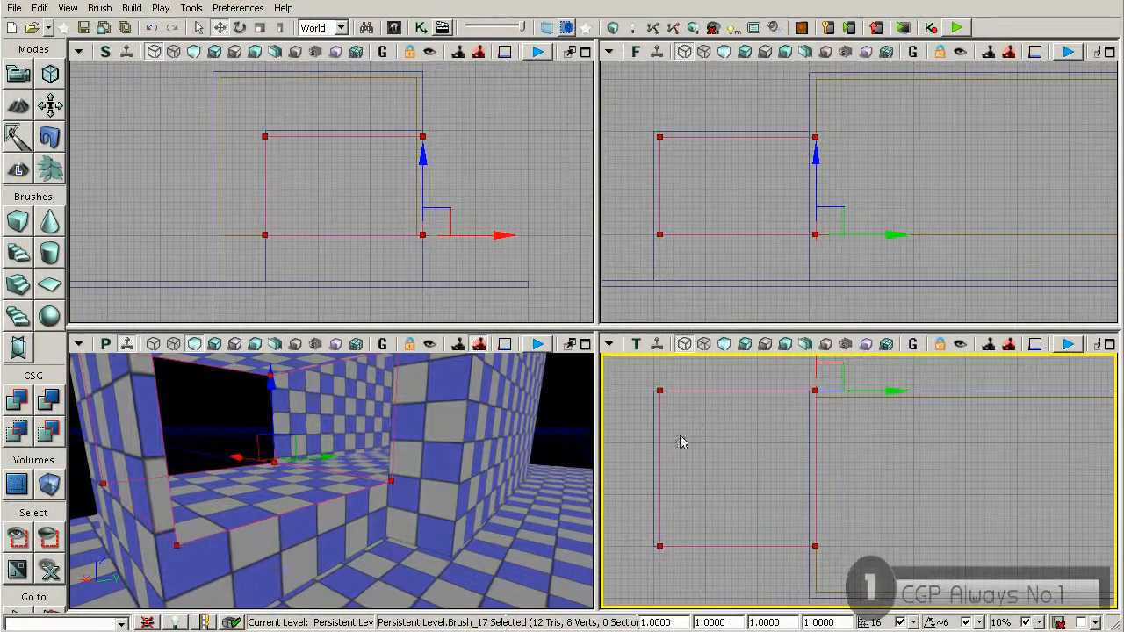
key("ctrl+z")
key("ctrl+z")
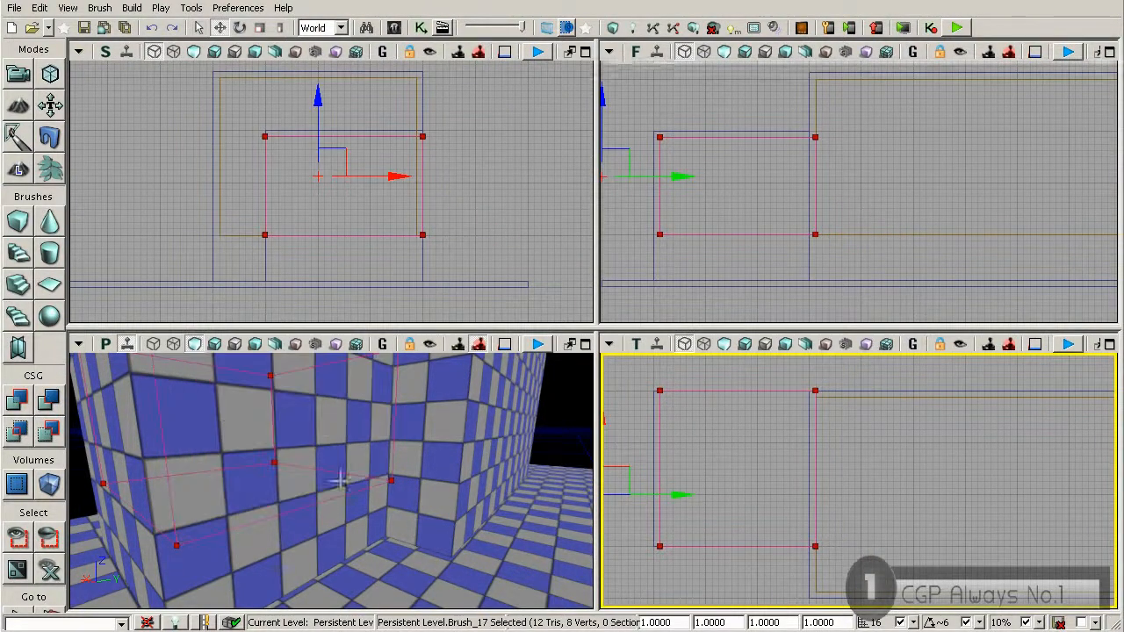
- In Geometry mode, inset the builder brush's vertices one grid step on both lateral sides of the side block, and leave the mode
mouse_move(634, 380)
left_mouse_down("ctrl+alt")
mouse_move(662, 399)
mouse_move(845, 409)
left_mouse_up("ctrl+alt")
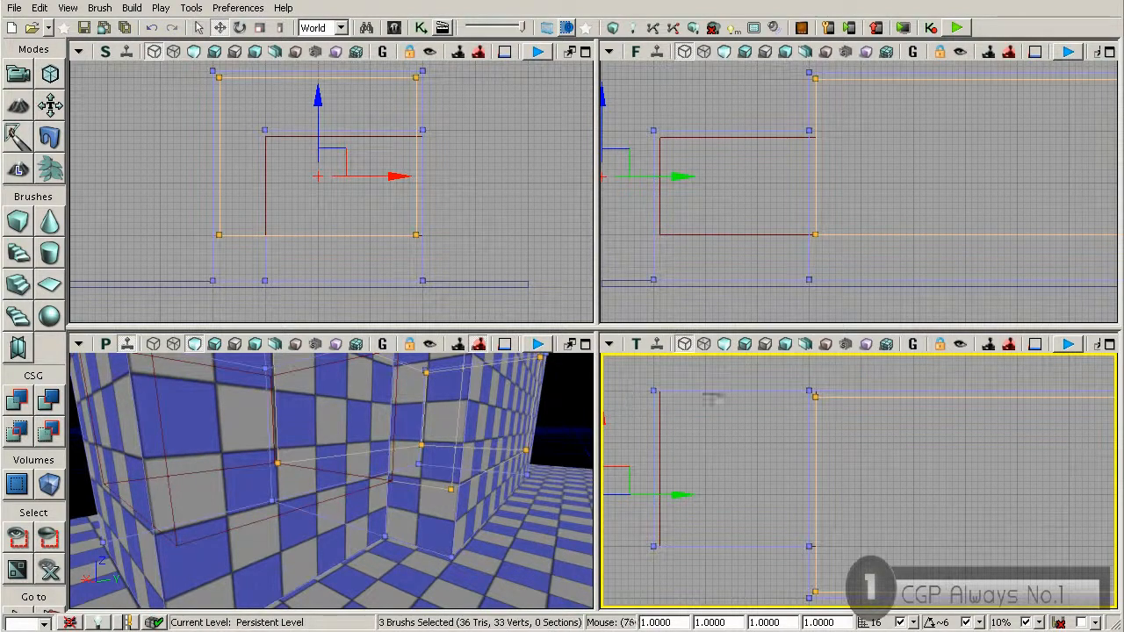
left_click(660, 422)
left_click(51, 75)
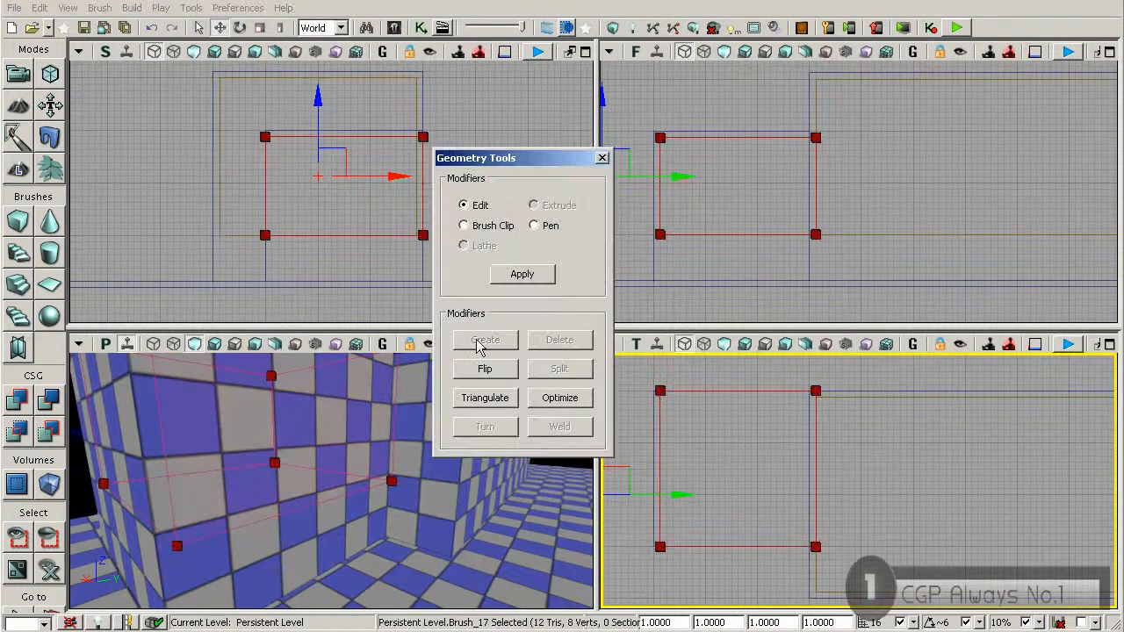
mouse_move(642, 378)
left_mouse_down("ctrl+alt")
mouse_move(835, 409)
mouse_move(648, 401)
mouse_move(658, 426)
mouse_move(670, 393)
left_mouse_up("ctrl+alt")
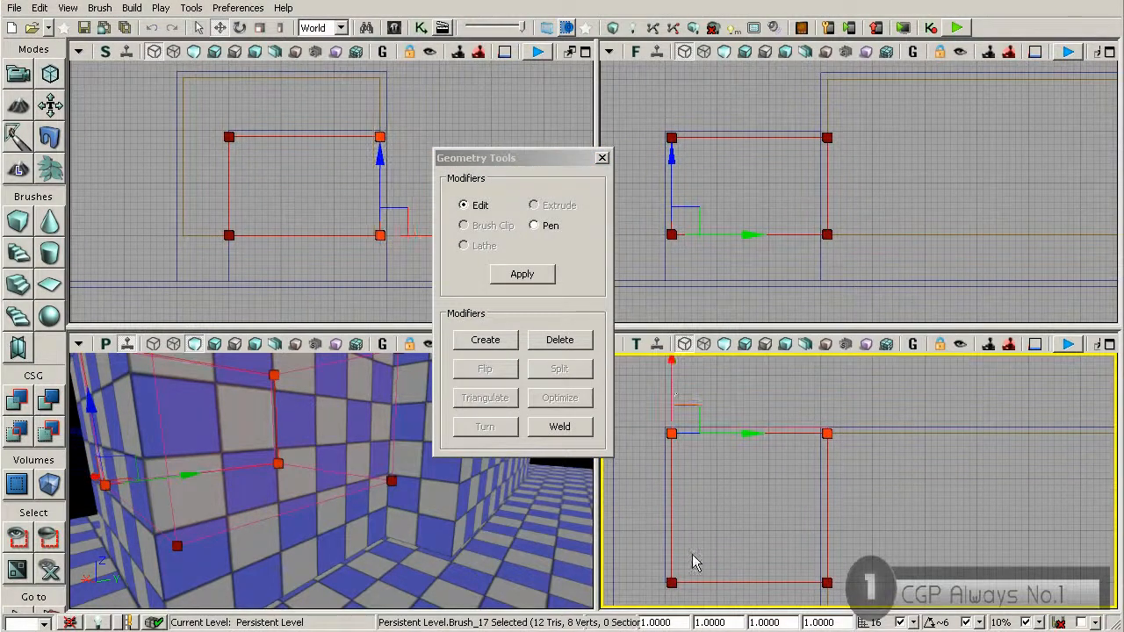
left_click_drag(645, 559, 843, 603, "ctrl+alt")
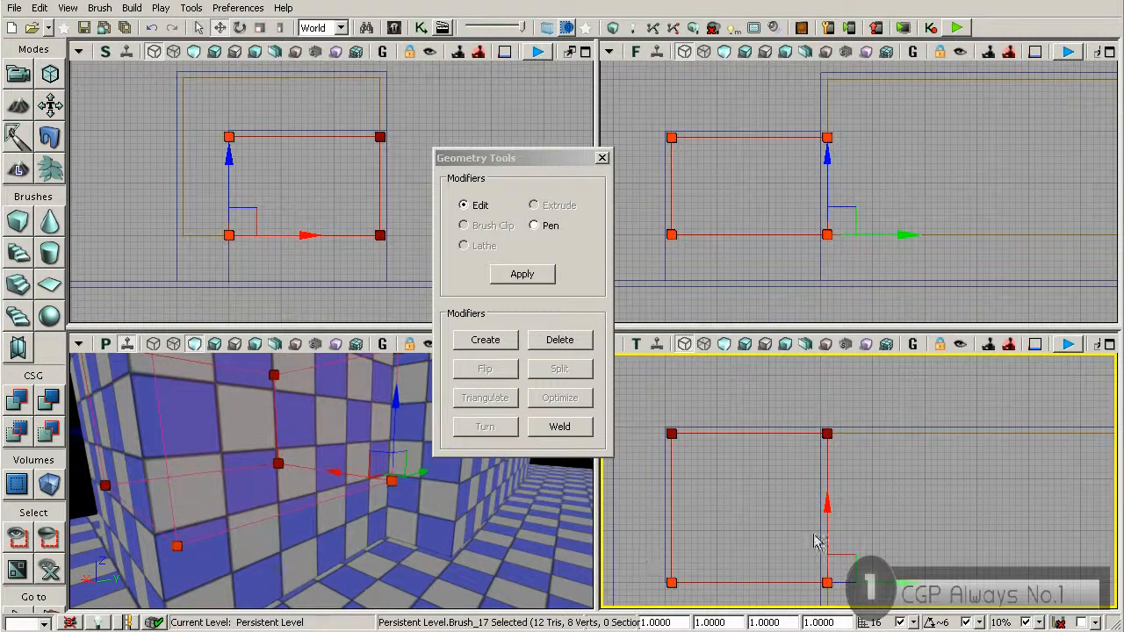
left_click_drag(823, 529, 823, 521)
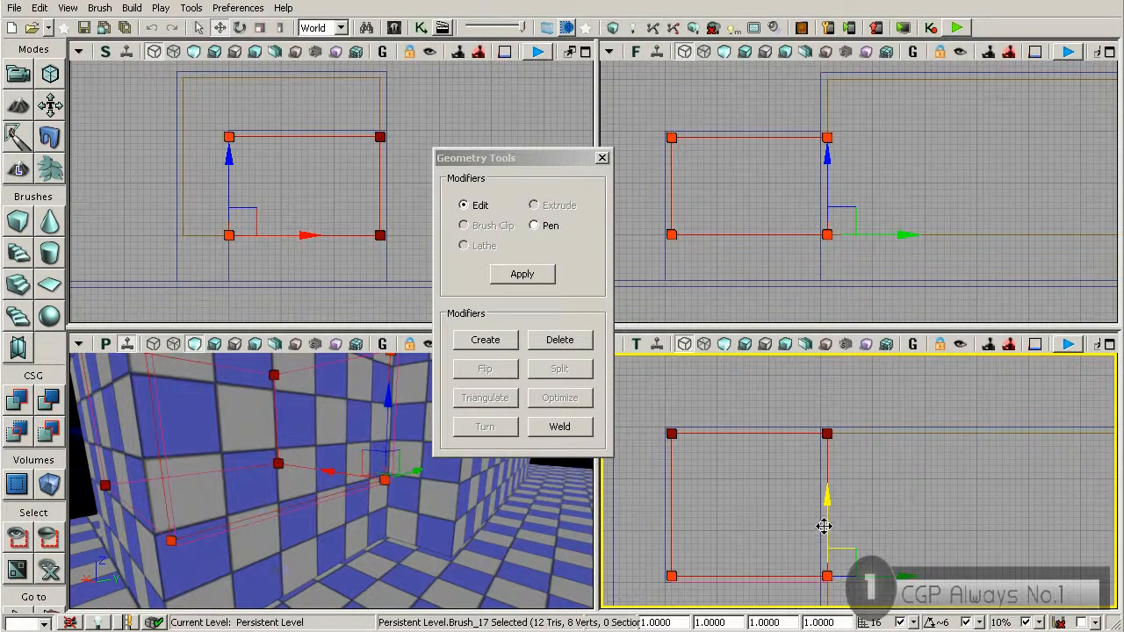
left_click(601, 157)
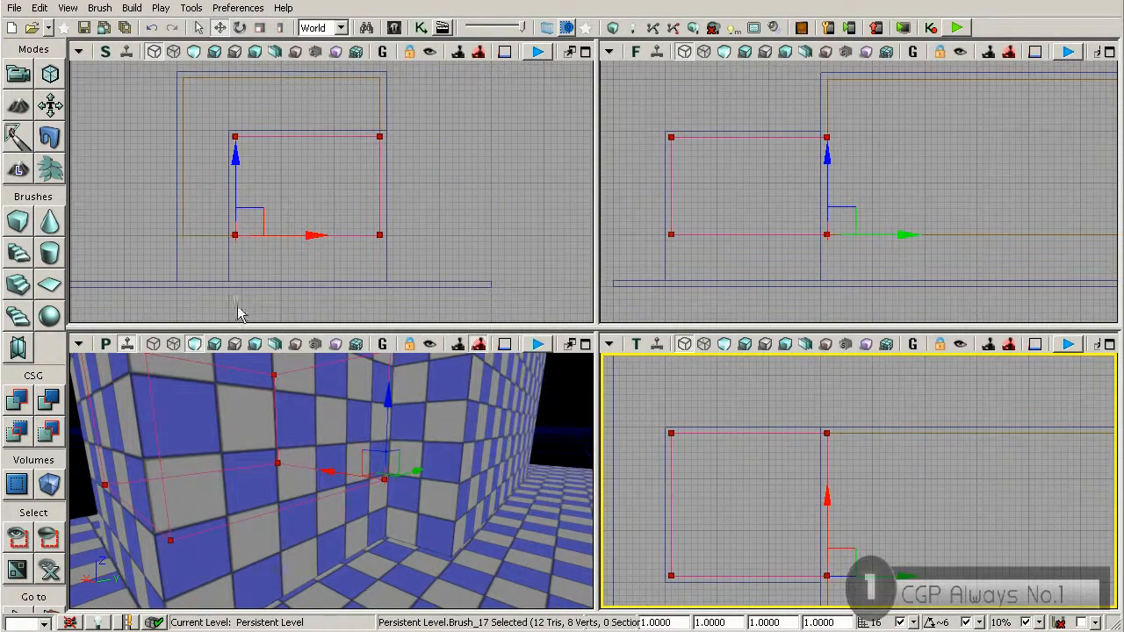
- Subtract the inset builder brush from the side block with CSG Subtract and inspect the opening from inside the main room
left_click(49, 402)
right_click_drag(340, 473, 281, 467)
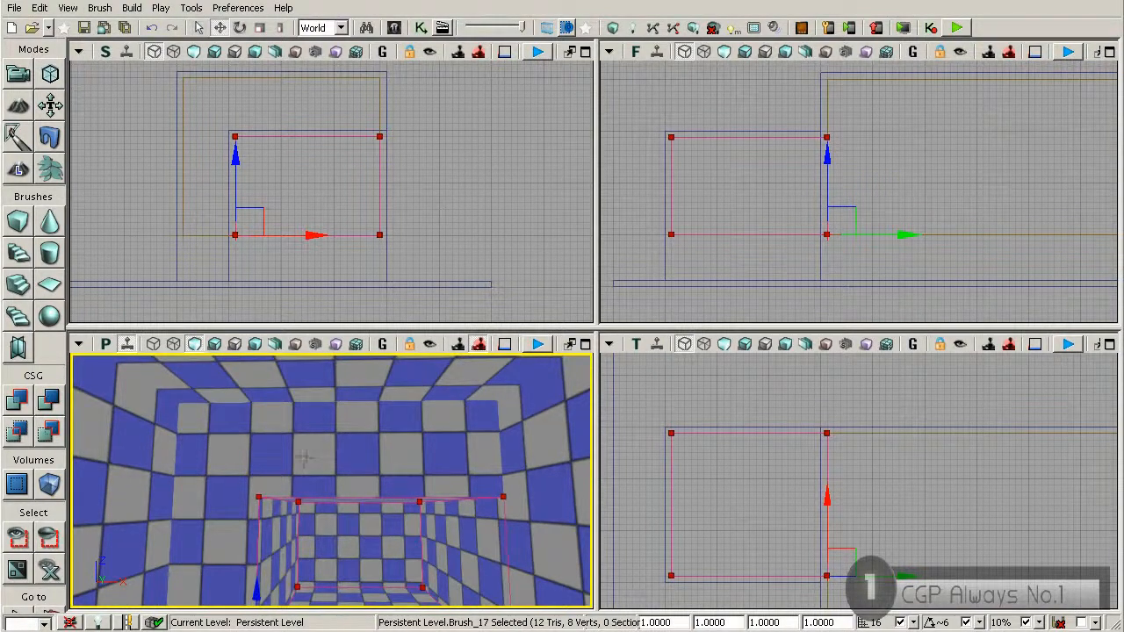
right_click_drag(332, 499, 244, 512)
- Raise the builder brush straight up until its bottom sits just above the side room's roof
left_click(829, 170)
left_click_drag(829, 170, 826, 59)
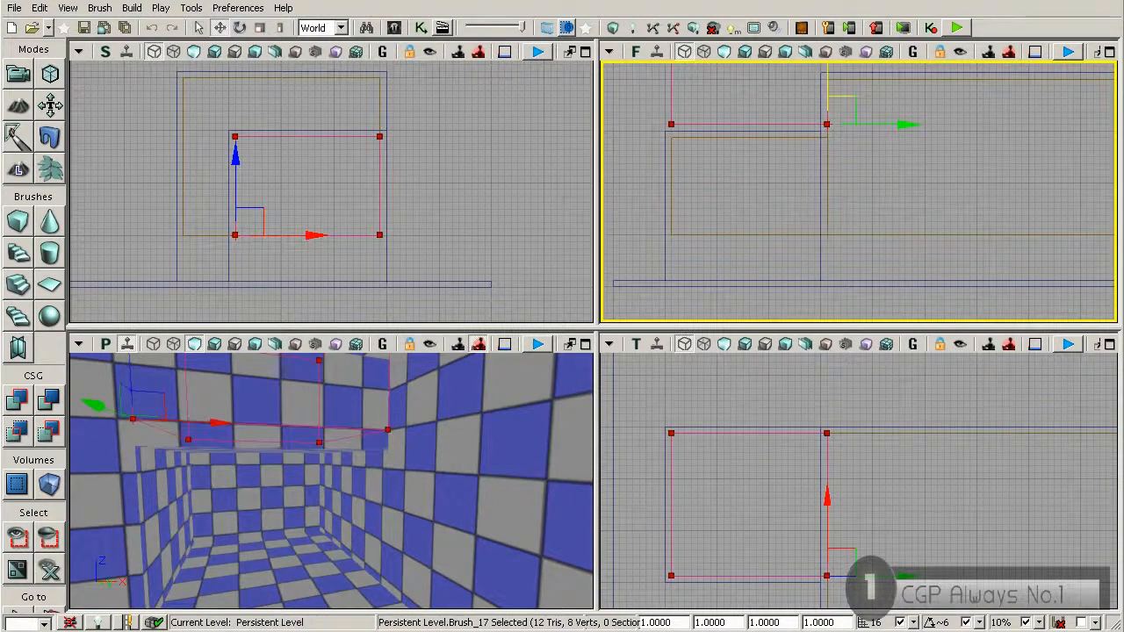
mouse_move(842, 193)
left_mouse_down()
mouse_move(810, 236)
mouse_move(814, 211)
mouse_move(817, 247)
left_mouse_up()
mouse_move(796, 180)
left_mouse_down()
mouse_move(795, 168)
mouse_move(806, 213)
mouse_move(817, 205)
left_mouse_up()
scroll(817, 206, "down", 2)
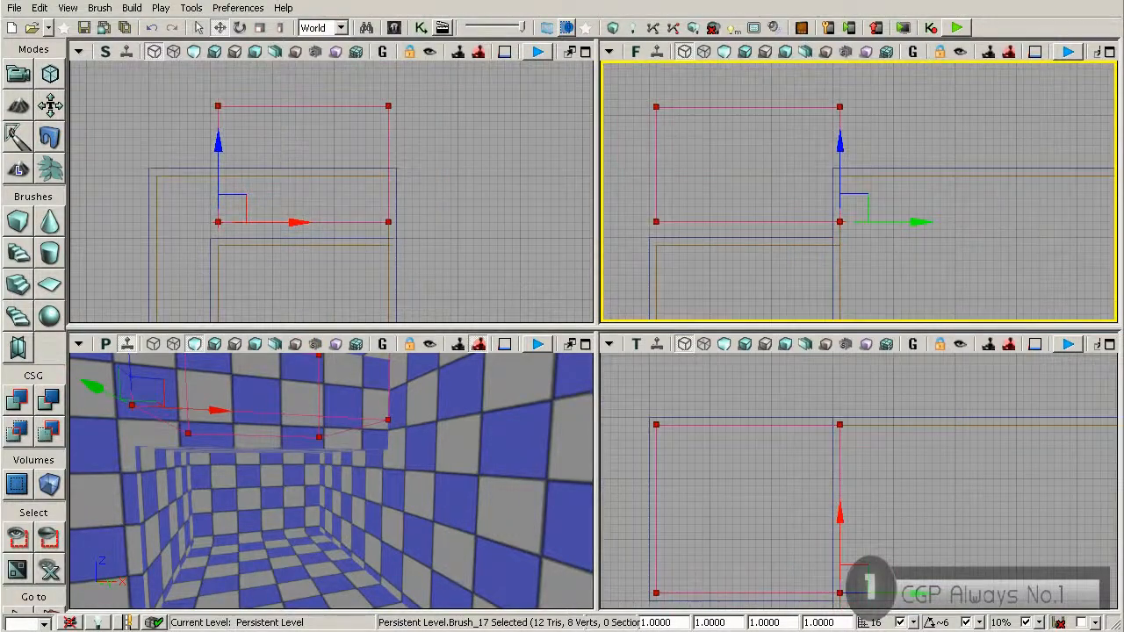
- In Geometry mode, lower the builder brush's top vertices to just below the main room's ceiling, and leave the mode
left_click(50, 75)
left_click_drag(633, 93, 888, 132, "ctrl+alt")
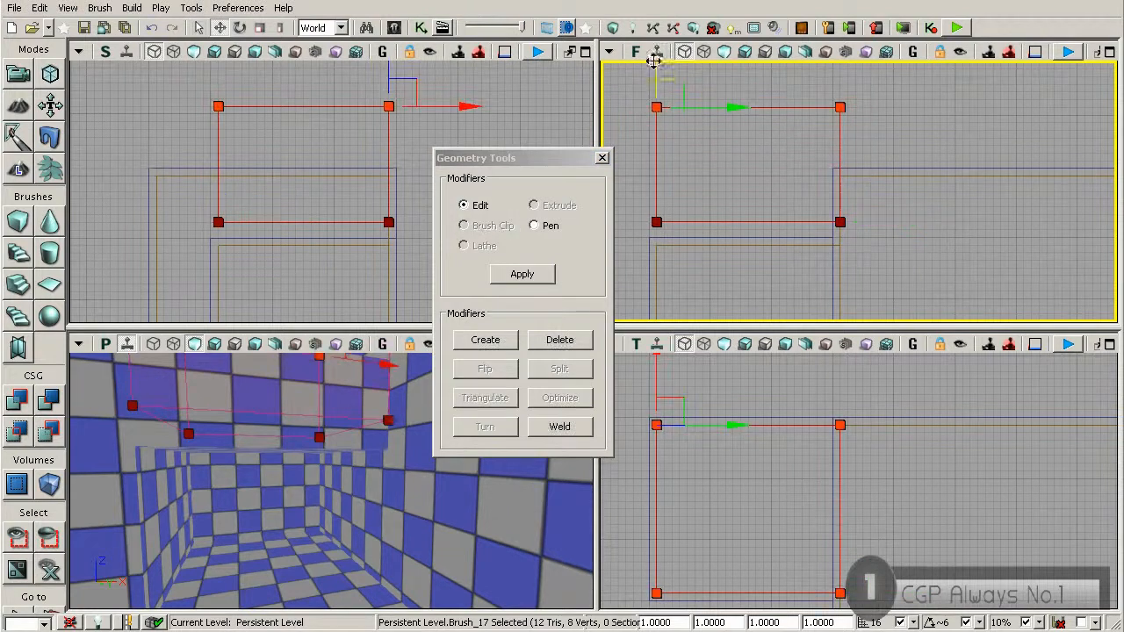
left_click_drag(658, 56, 653, 148)
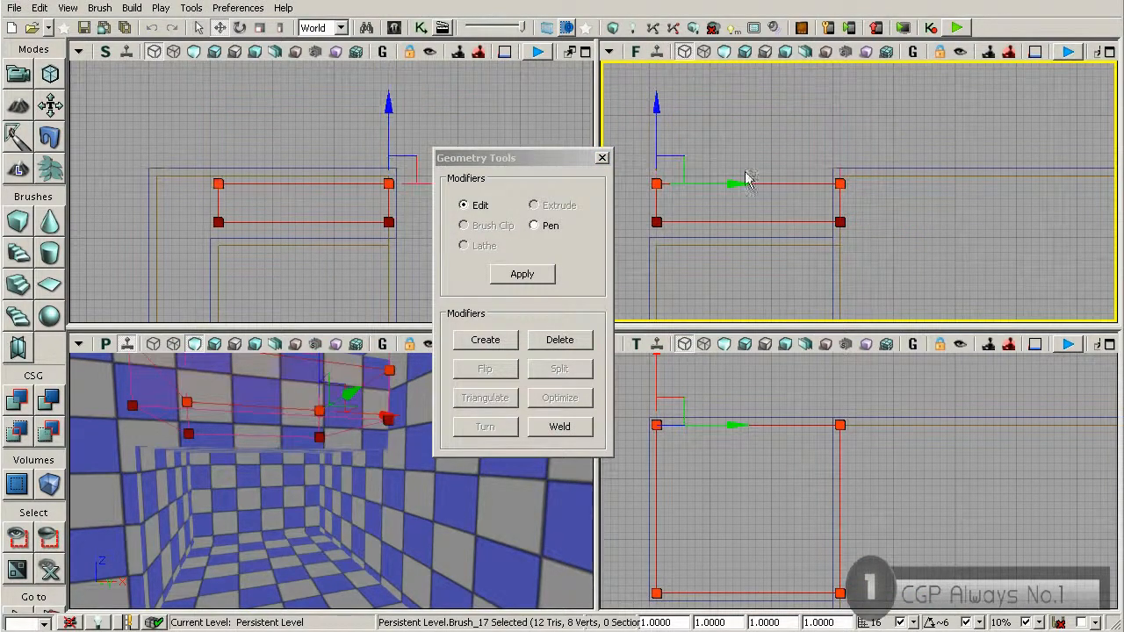
scroll(881, 228, "up", 5)
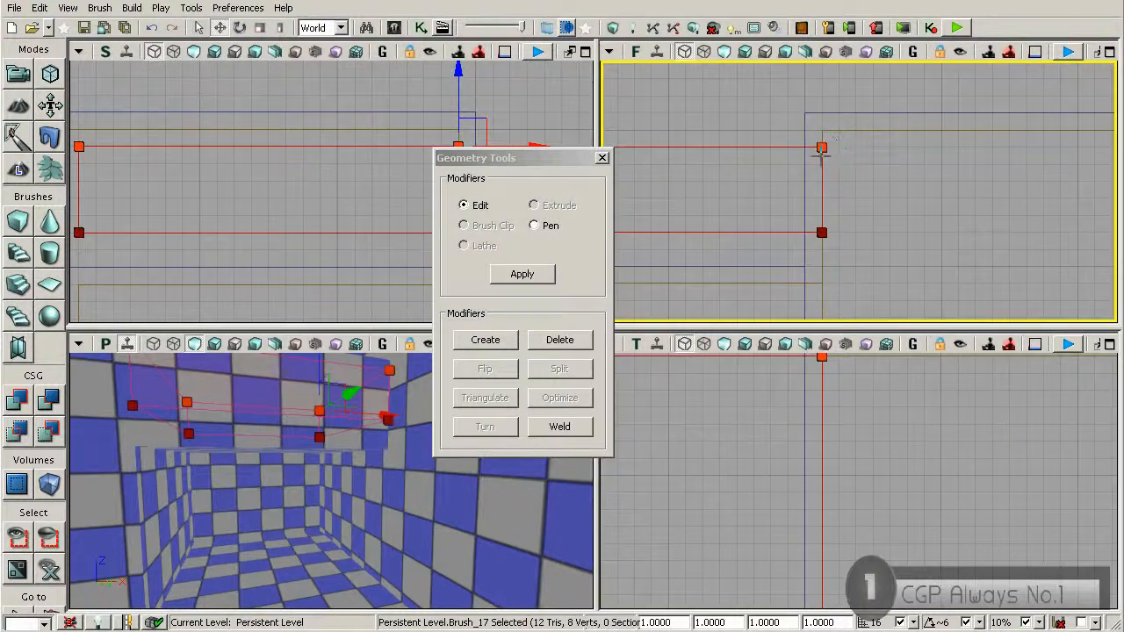
left_click_drag(790, 256, 882, 259)
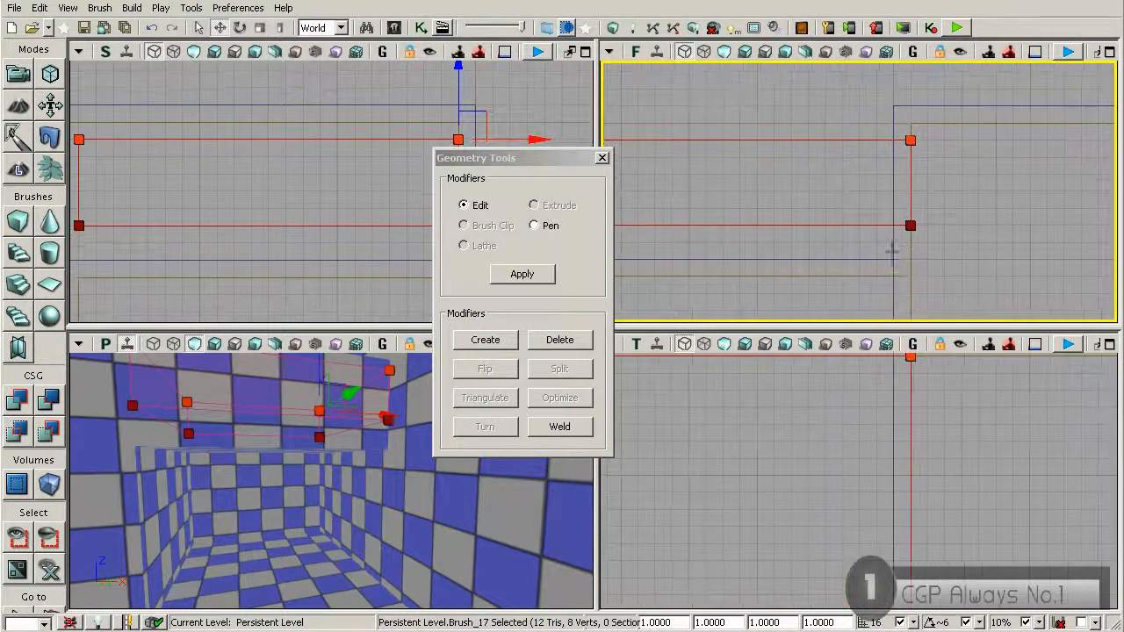
left_click_drag(817, 228, 913, 248)
scroll(898, 248, "down", 2)
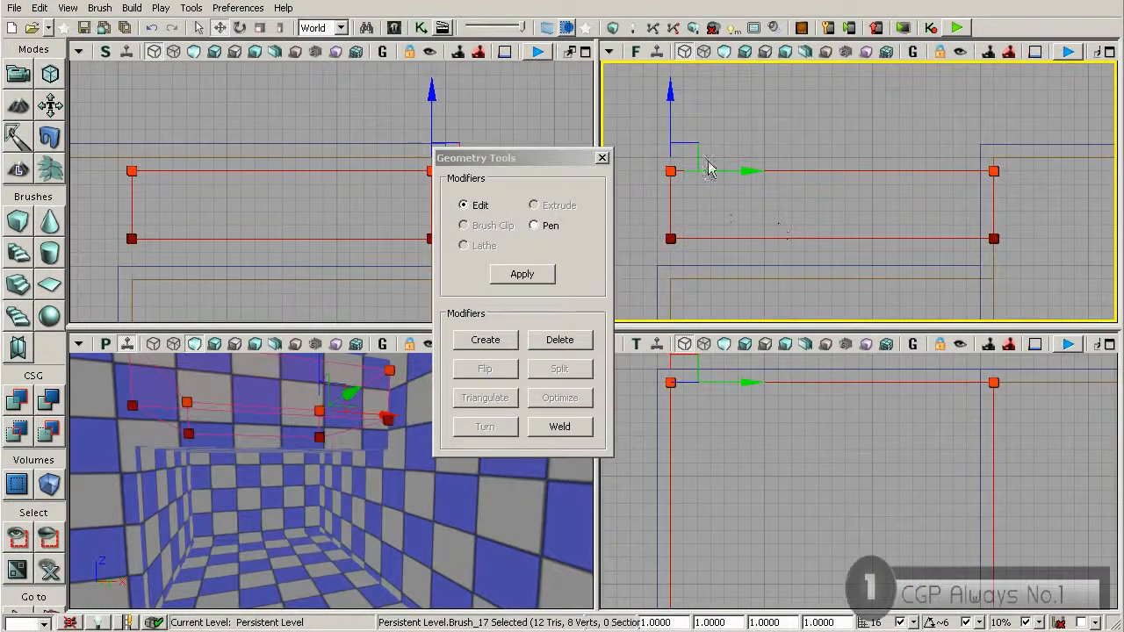
left_click(602, 157)
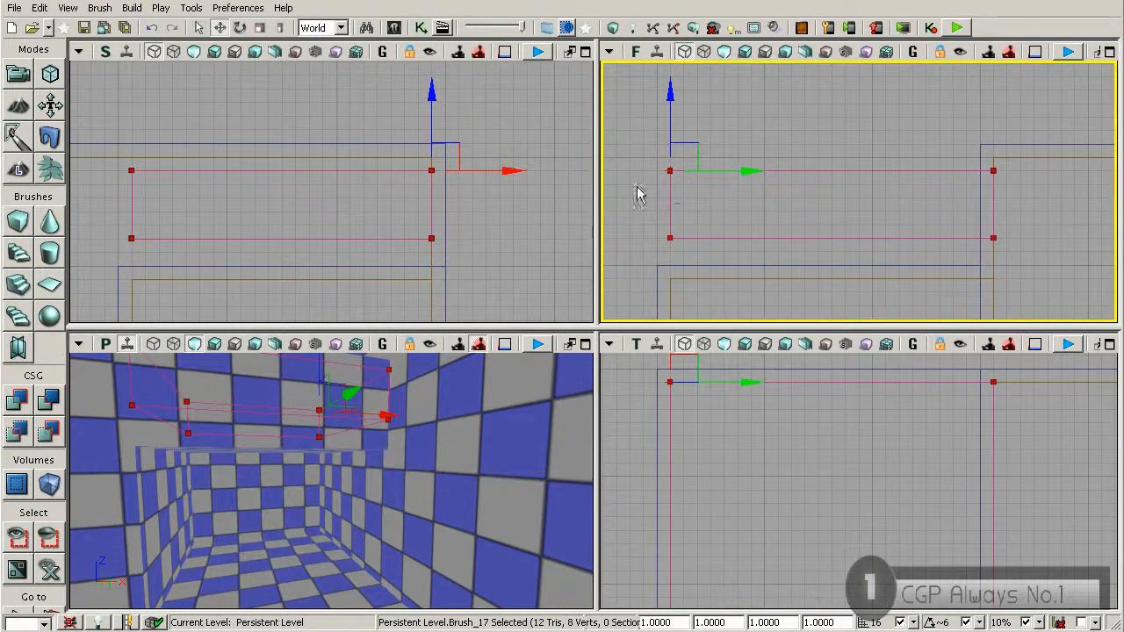
- Try to pull the builder brush's outer-end vertices in to the main box's wall in Geometry mode, leaving only the wall's thickness
left_click(54, 75)
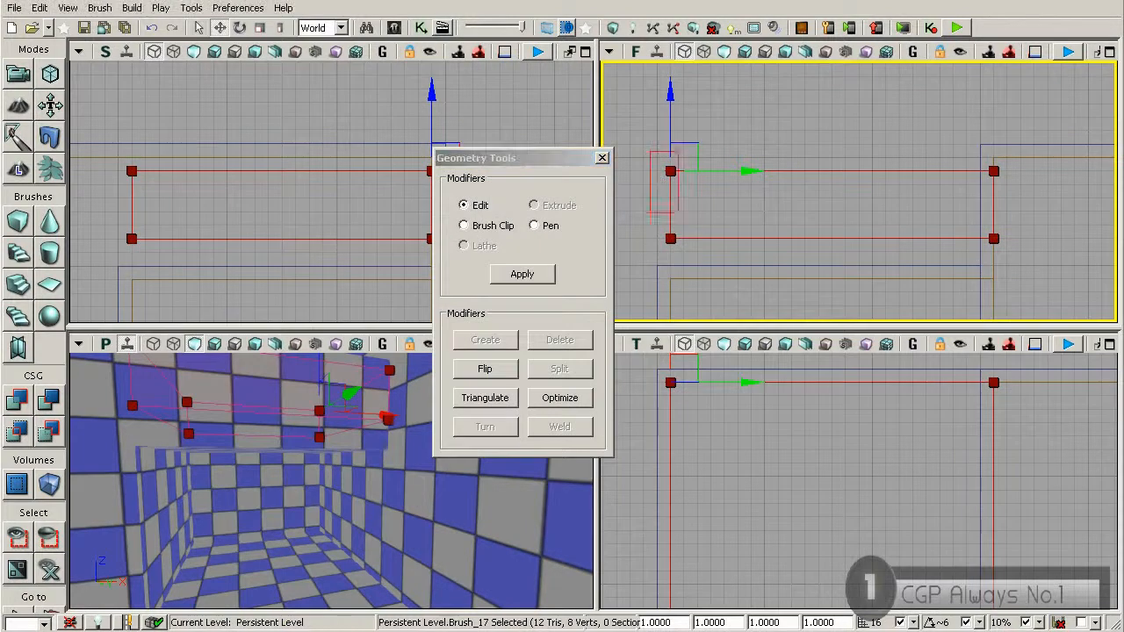
left_click(705, 171)
left_click_drag(698, 157, 656, 253, "ctrl+alt")
mouse_move(736, 238)
left_mouse_down()
mouse_move(1026, 263)
mouse_move(966, 205)
mouse_move(941, 201)
left_mouse_up()
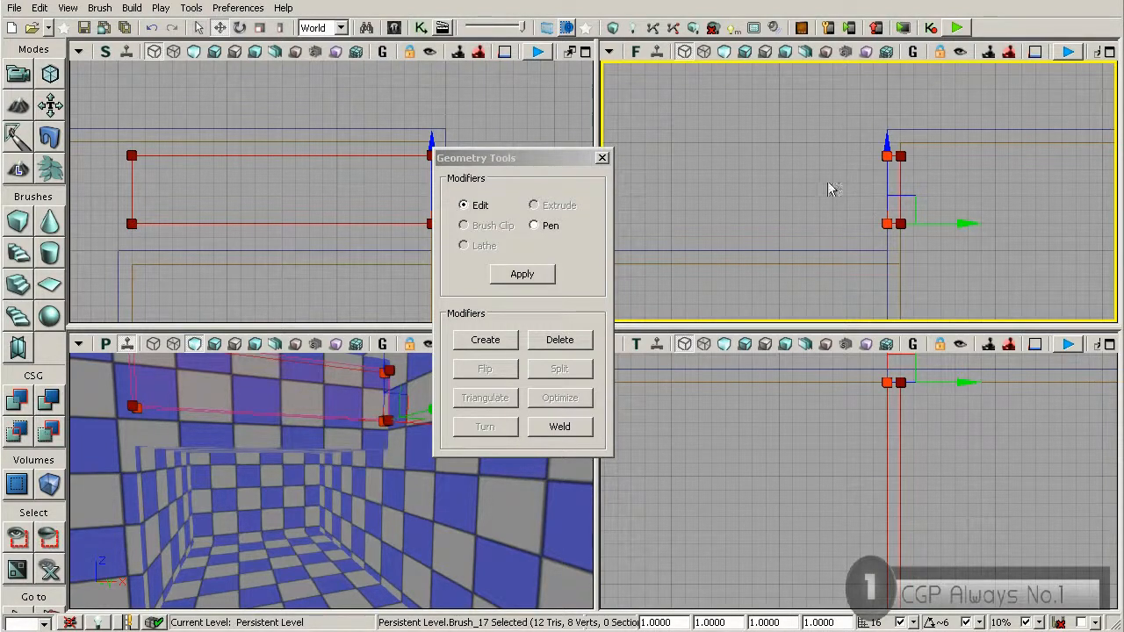
left_click_drag(740, 200, 890, 206)
scroll(887, 202, "down", 2)
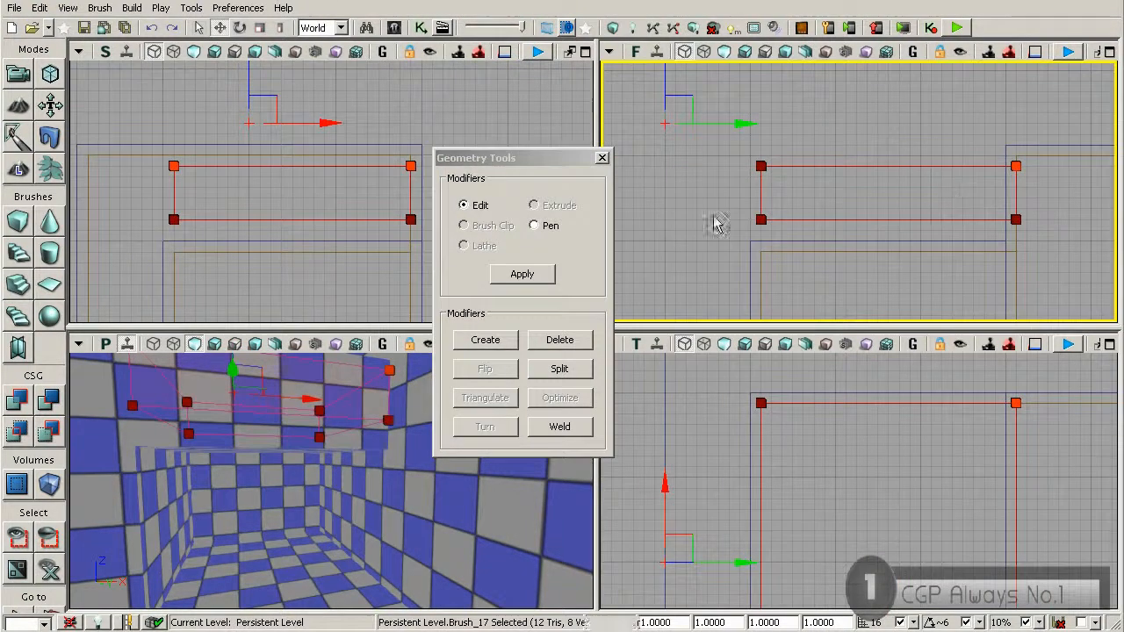
left_click(602, 157)
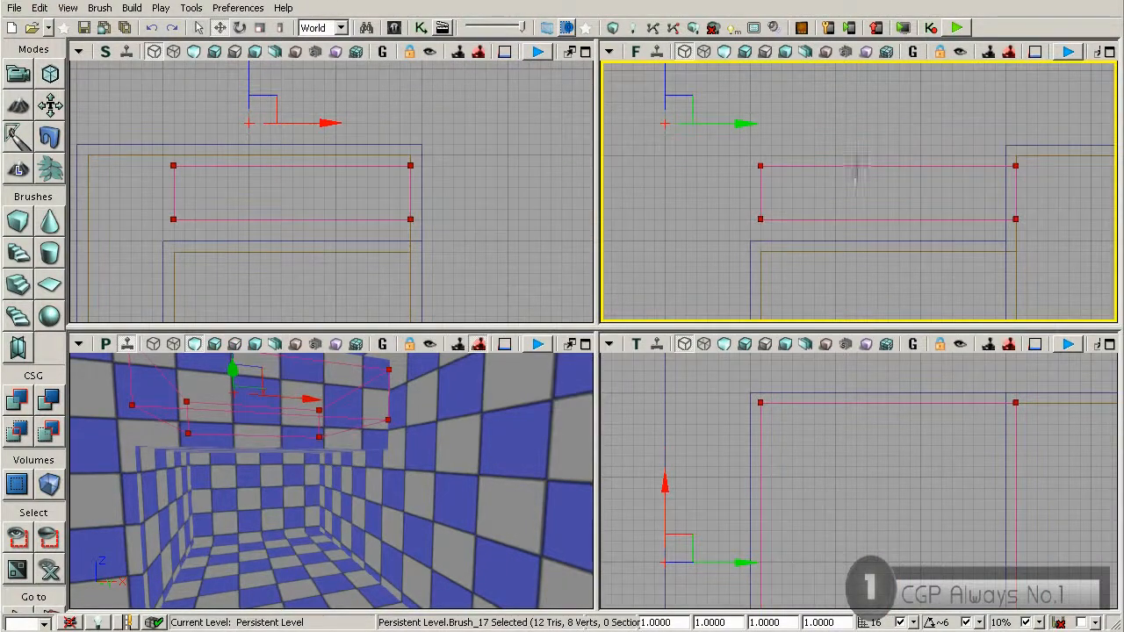
- Try CSG Intersect and CSG Deintersect on the builder brush above the side room's roof, undoing each one
left_click_drag(886, 206, 812, 175)
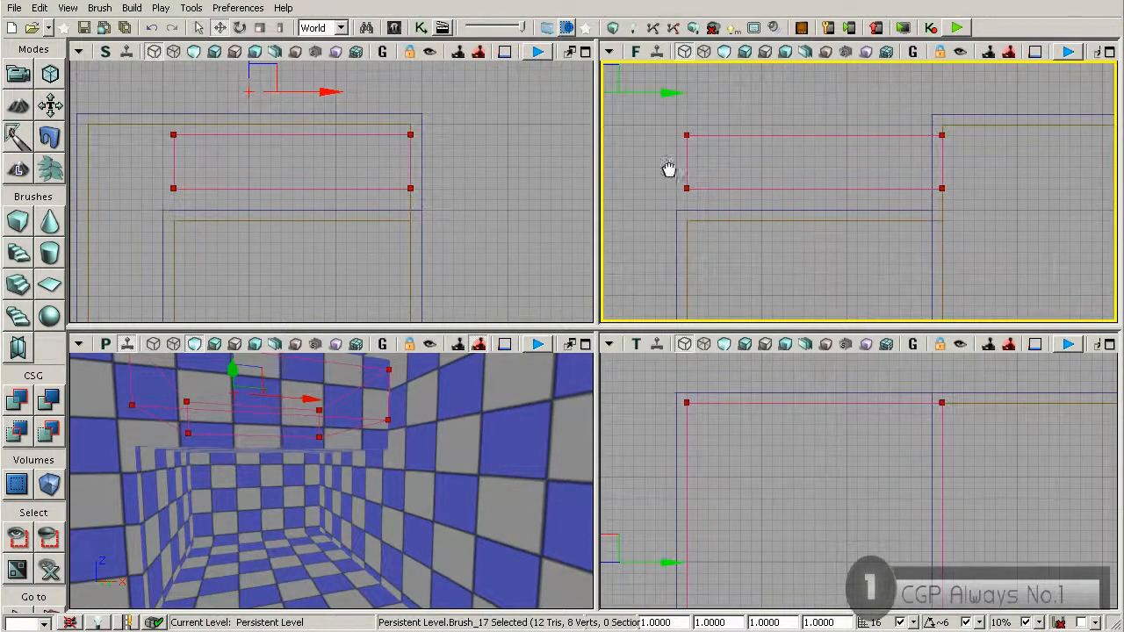
left_click_drag(669, 171, 730, 133)
left_click(674, 196)
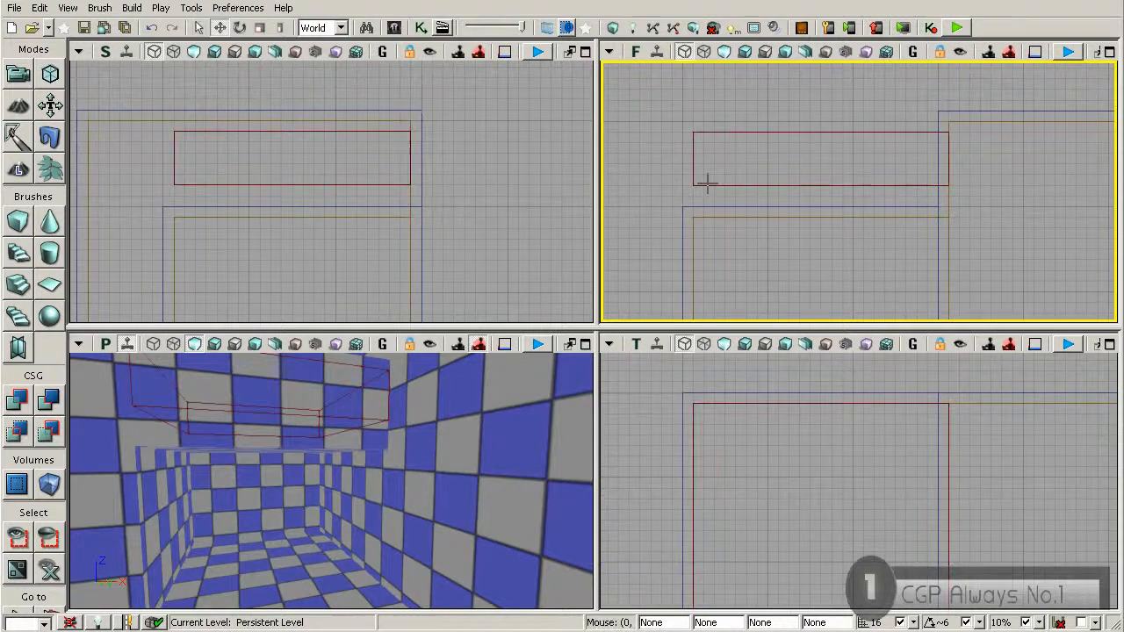
left_click(707, 184)
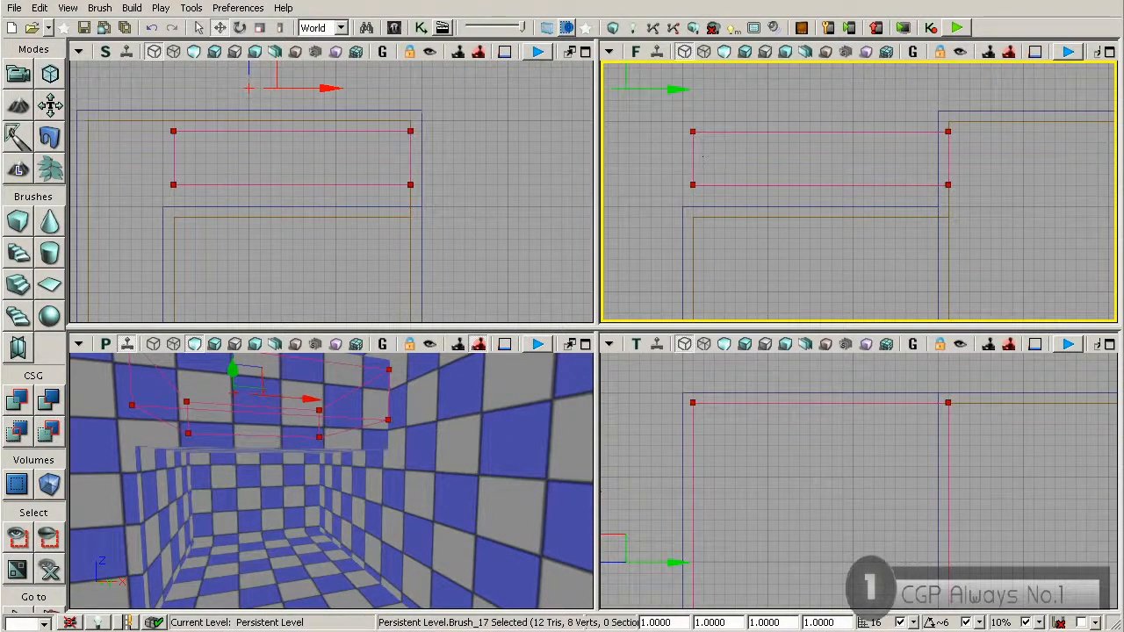
left_click(18, 433)
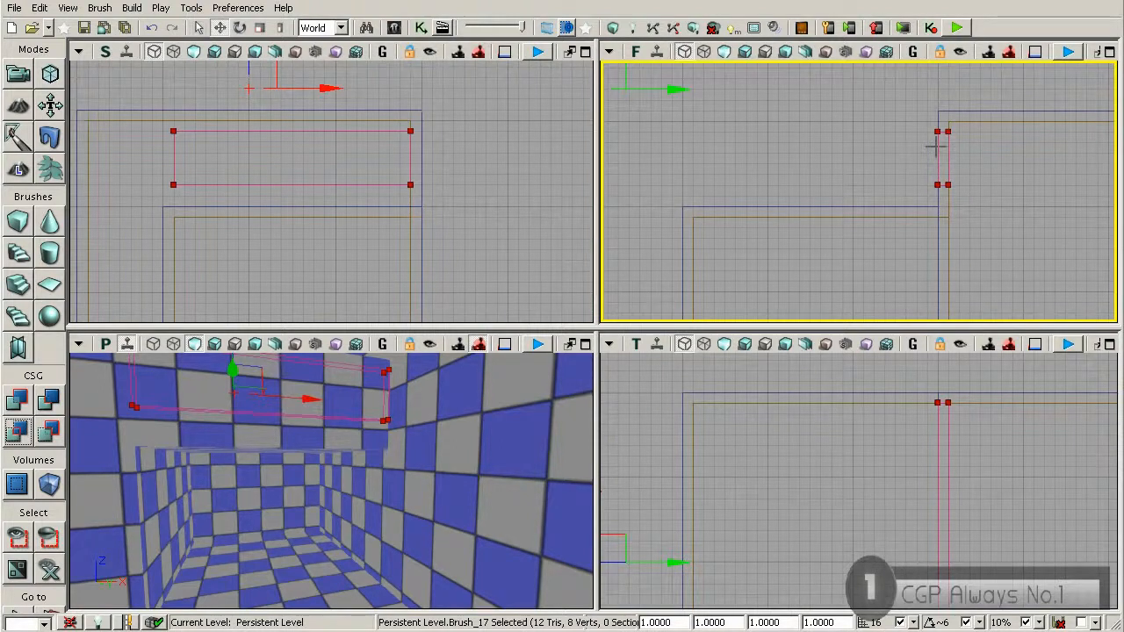
key("ctrl+z")
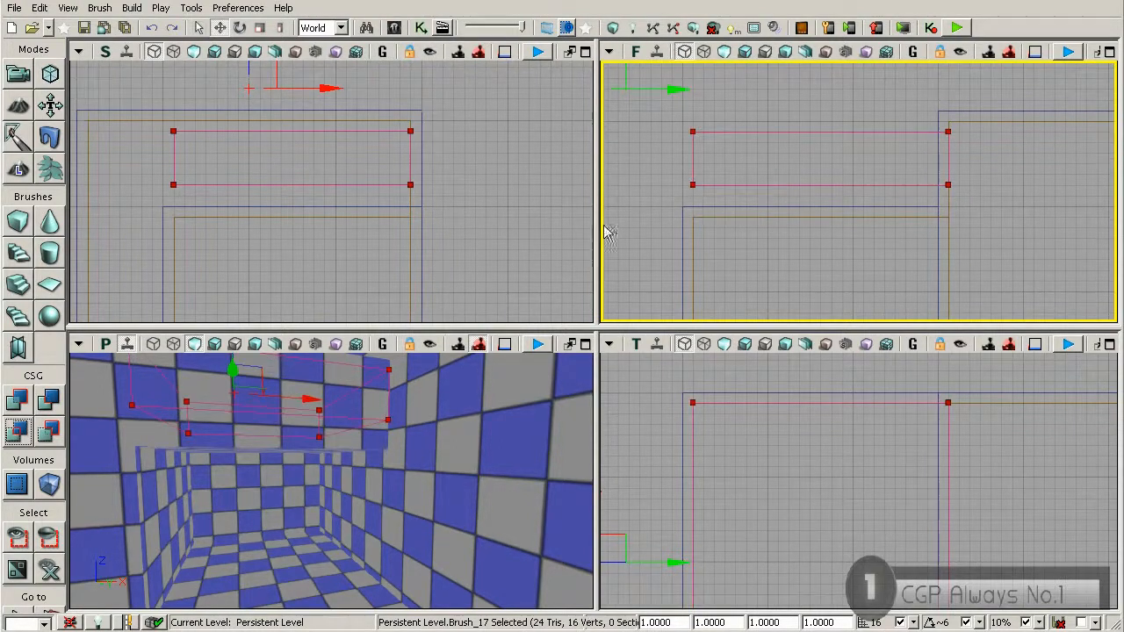
left_click(49, 431)
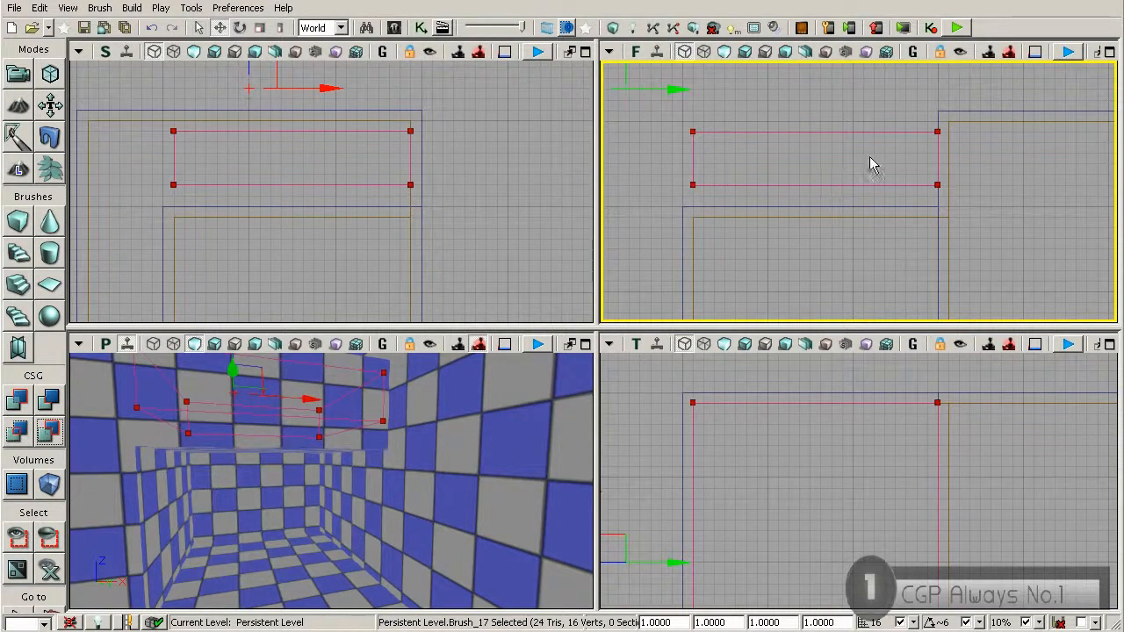
key("ctrl+z")
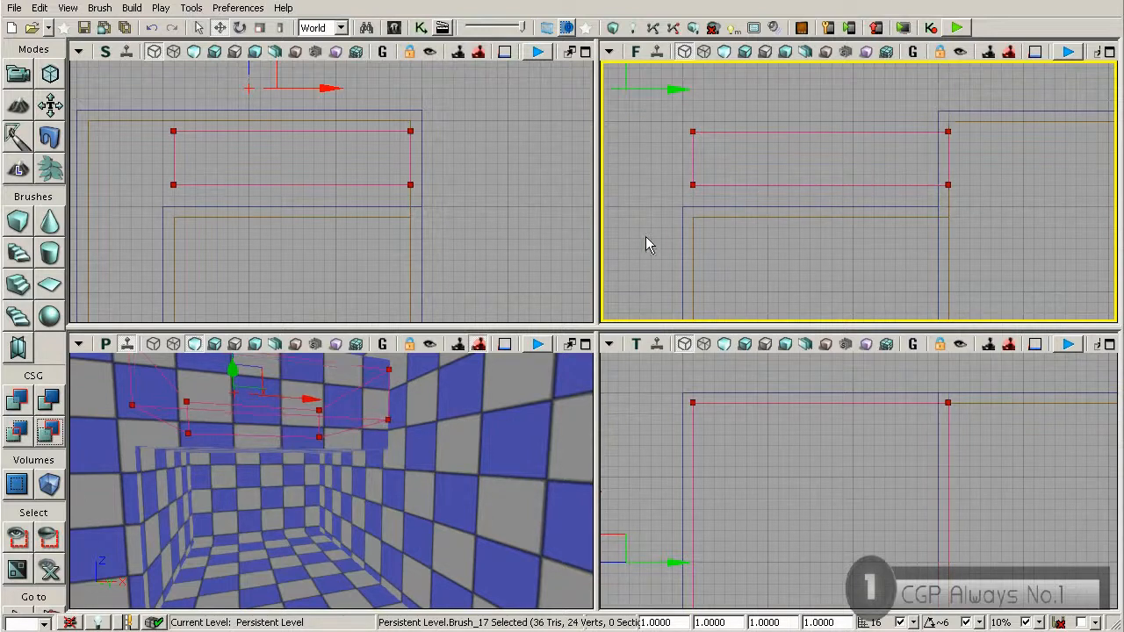
- Trim the builder brush to the main box's wall with CSG Intersect and subtract it to cut a wide window above the side room
left_click(22, 434)
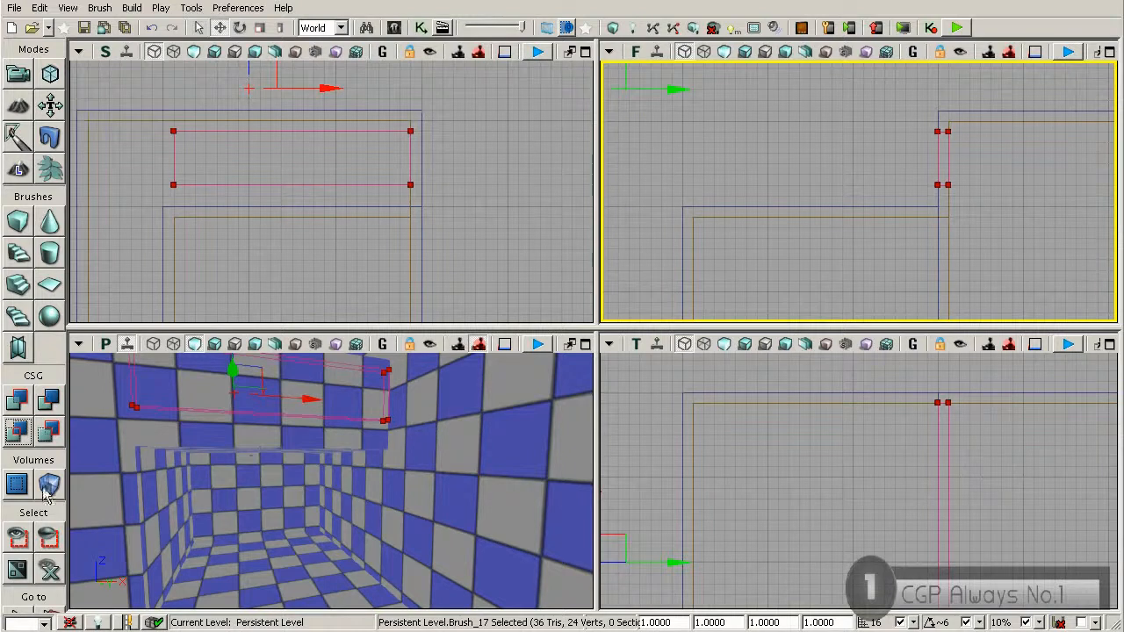
left_click(46, 402)
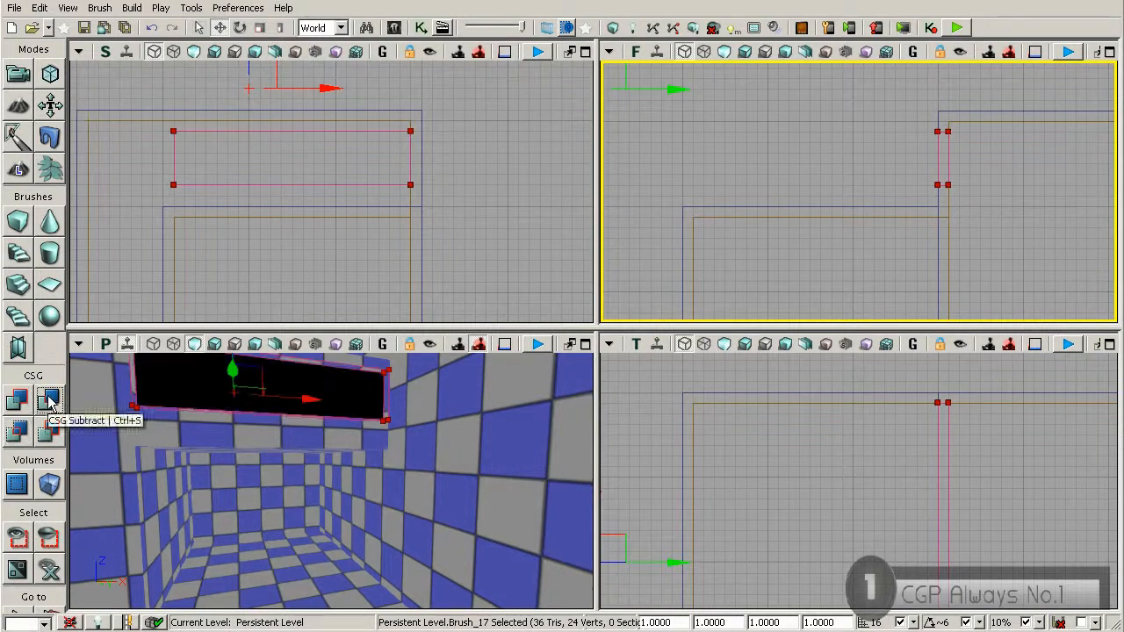
right_click_drag(348, 439, 305, 418)
scroll(376, 432, "up", 5)
left_click_drag(370, 421, 308, 516)
mouse_move(308, 516)
right_mouse_down()
mouse_move(332, 466)
mouse_move(374, 464)
mouse_move(294, 460)
mouse_move(312, 473)
right_mouse_up()
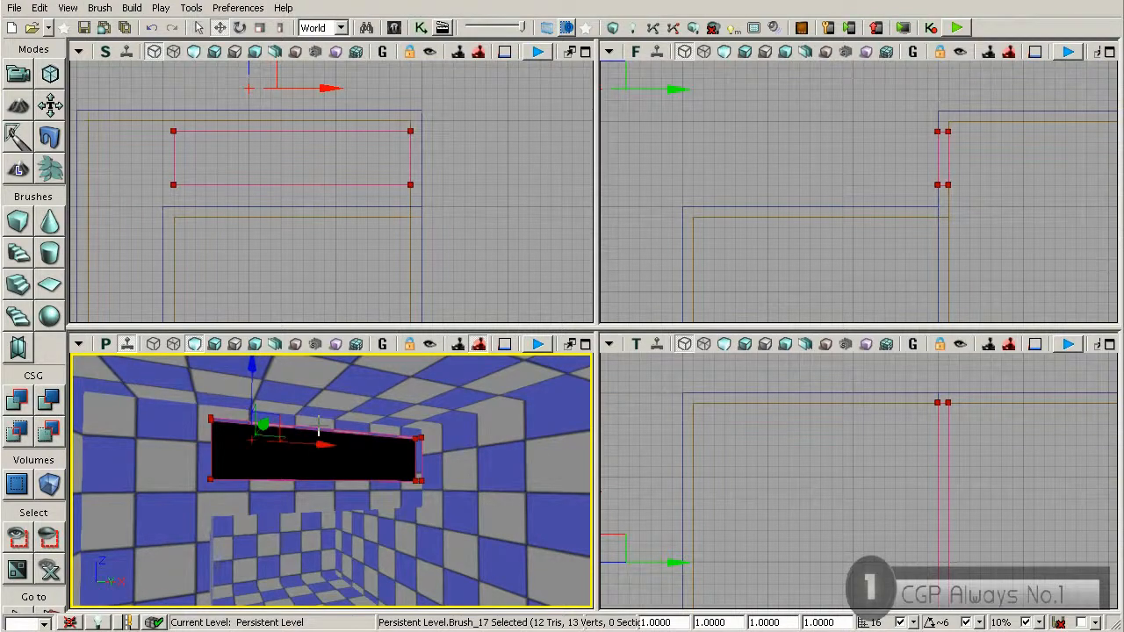
- Hide the builder brush and select the window opening's subtractive brush in the main box's wall
key("Escape")
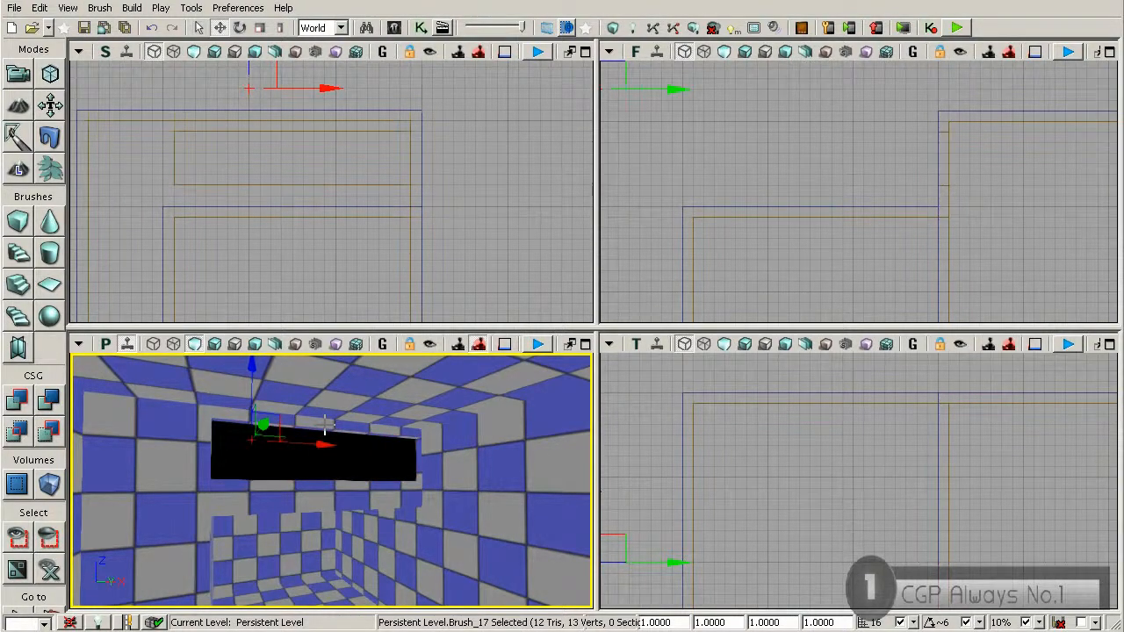
left_click(945, 134)
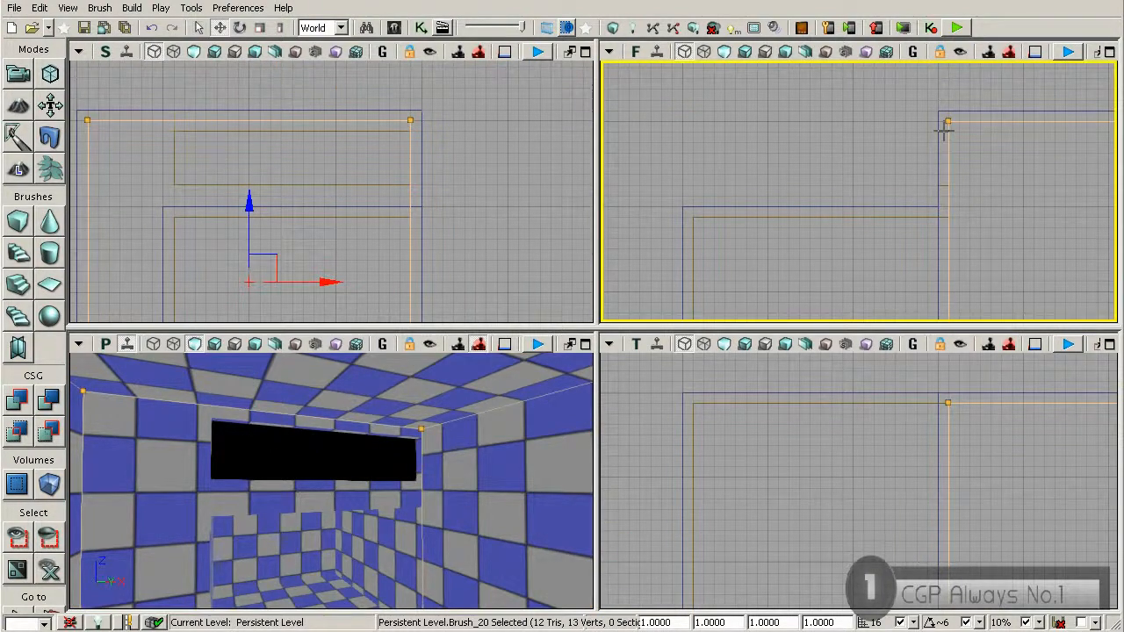
left_click(309, 185)
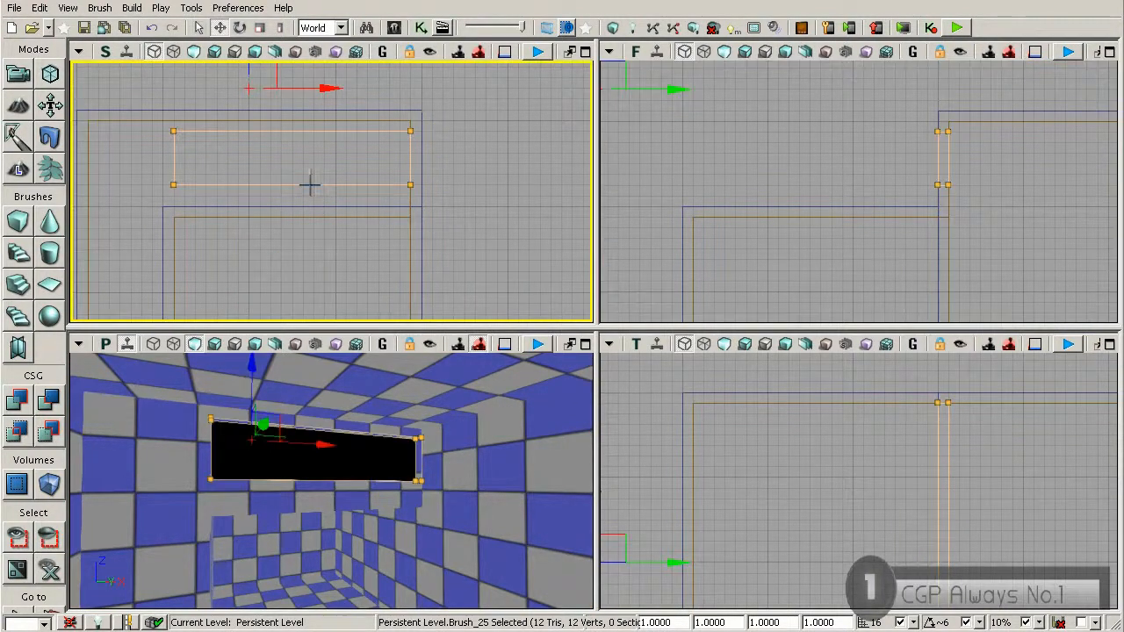
left_click_drag(238, 183, 369, 201)
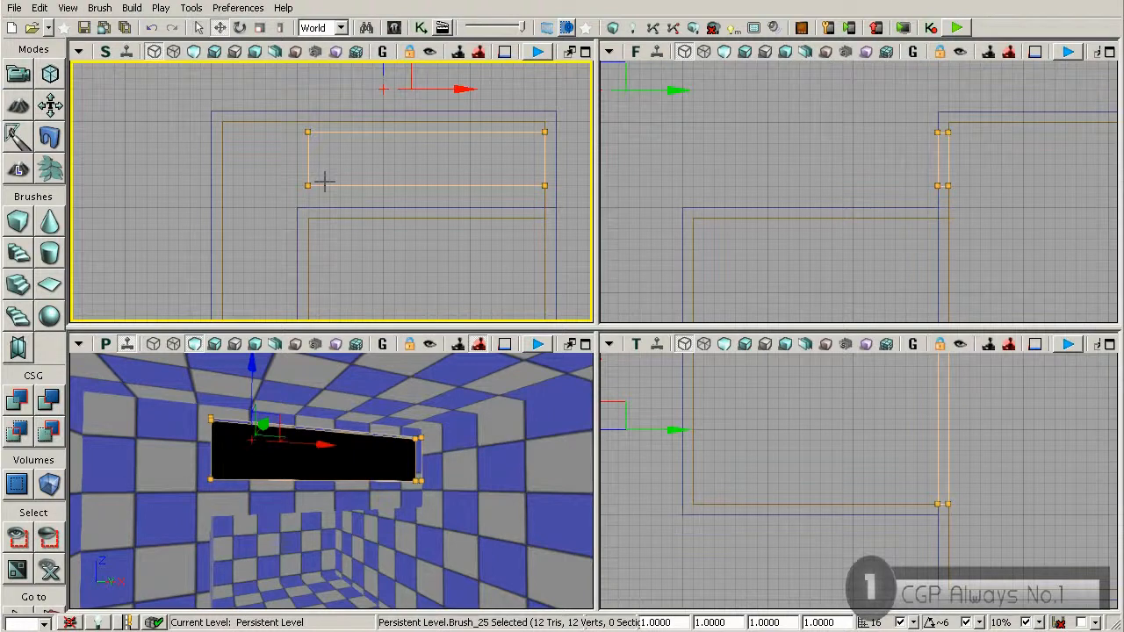
- In Geometry mode, extend one end of the window's subtractive brush across the wall until it nearly reaches the main room's far side
left_click(55, 76)
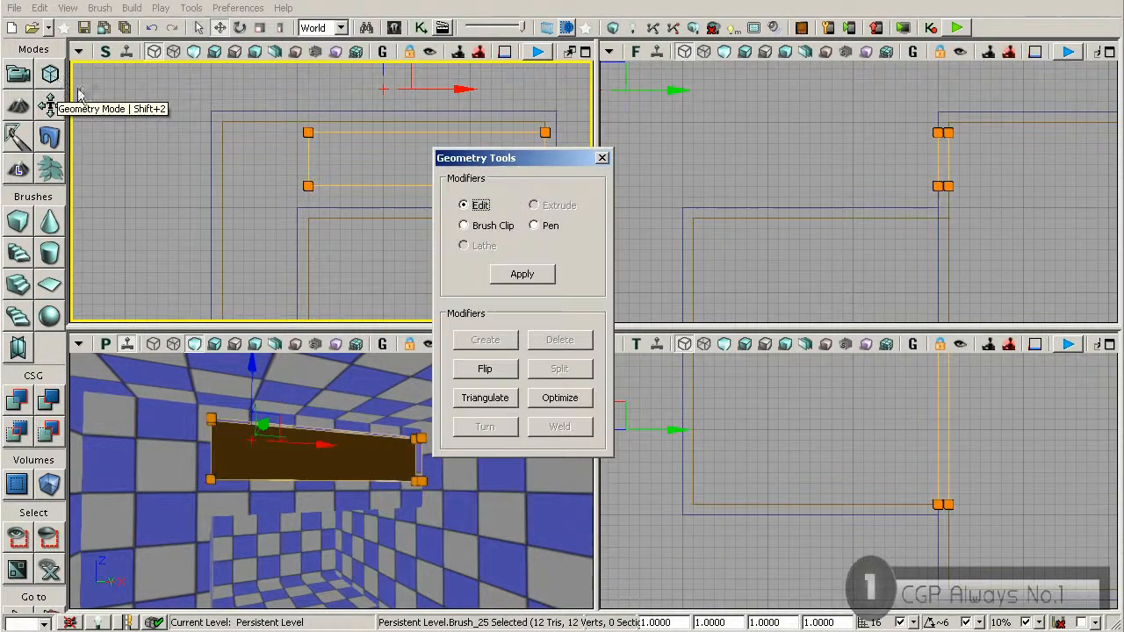
left_click_drag(496, 165, 686, 162)
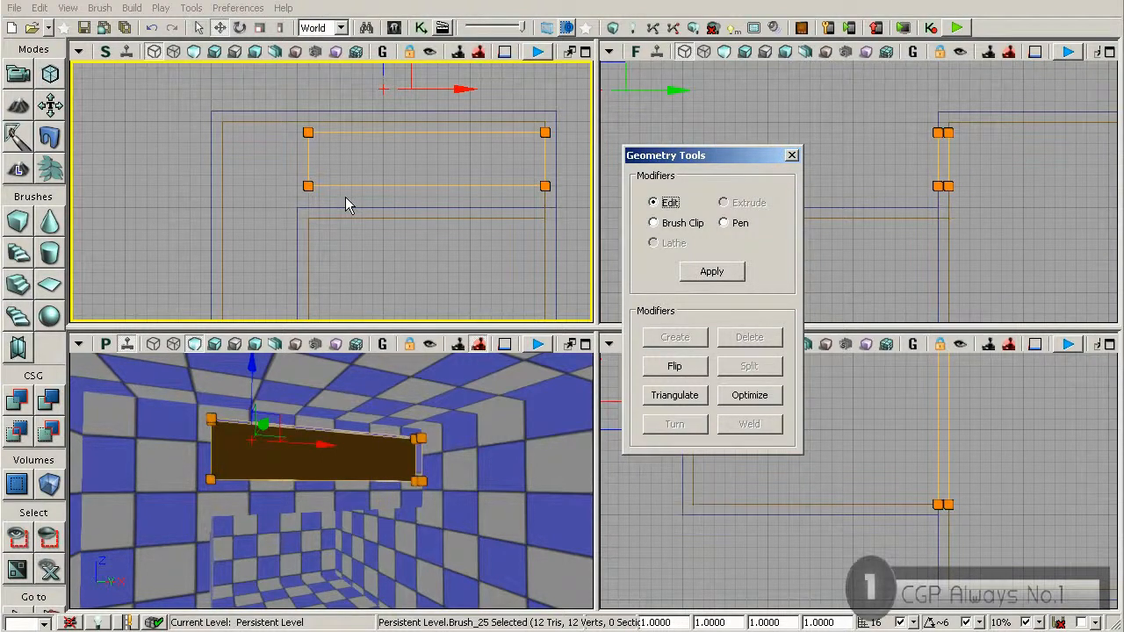
mouse_move(292, 117)
left_mouse_down("ctrl+alt")
mouse_move(320, 149)
mouse_move(321, 220)
left_mouse_up("ctrl+alt")
left_click_drag(381, 183, 303, 184)
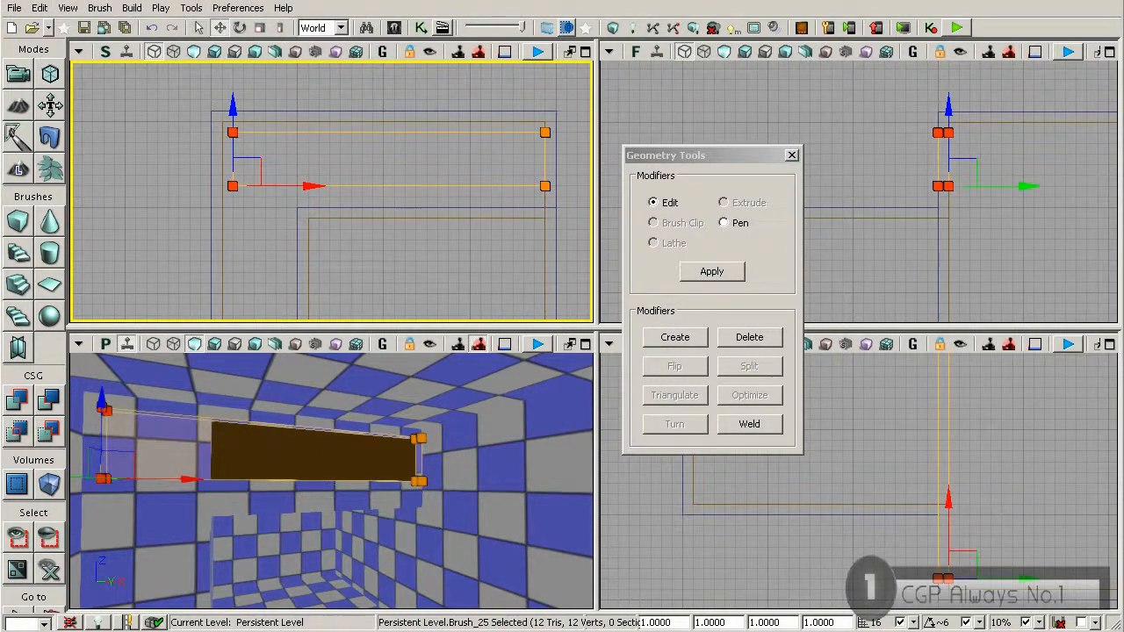
left_click(791, 154)
- Rebuild the geometry, dismiss the map check, and inspect the widened window from inside the room
left_click_drag(378, 444, 314, 451)
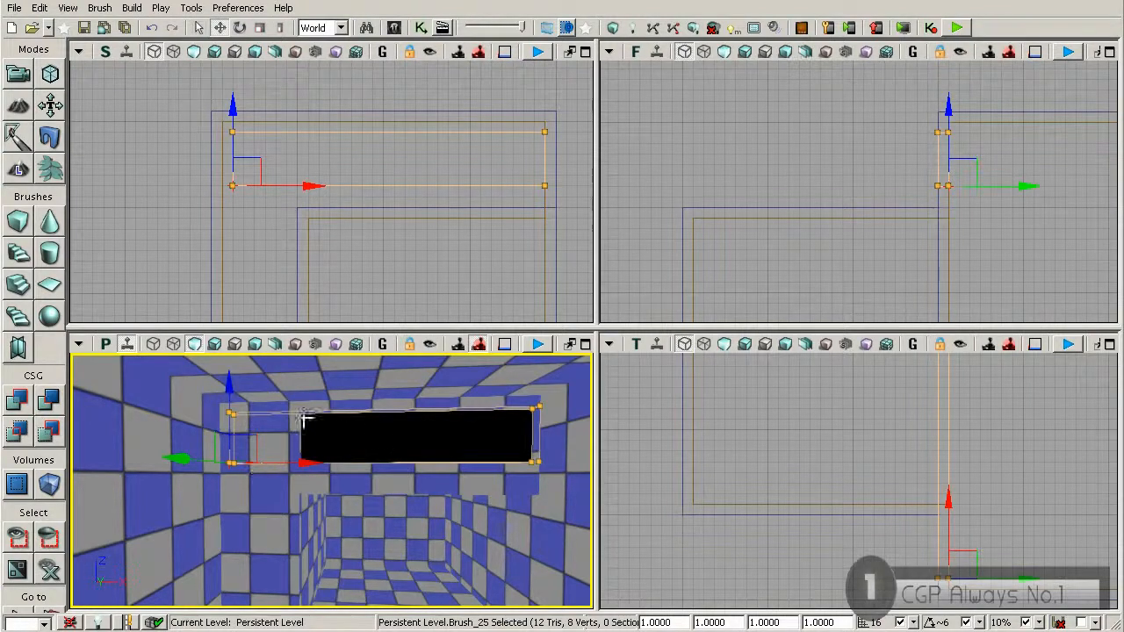
mouse_move(443, 457)
left_mouse_down()
mouse_move(476, 453)
mouse_move(431, 460)
left_mouse_up()
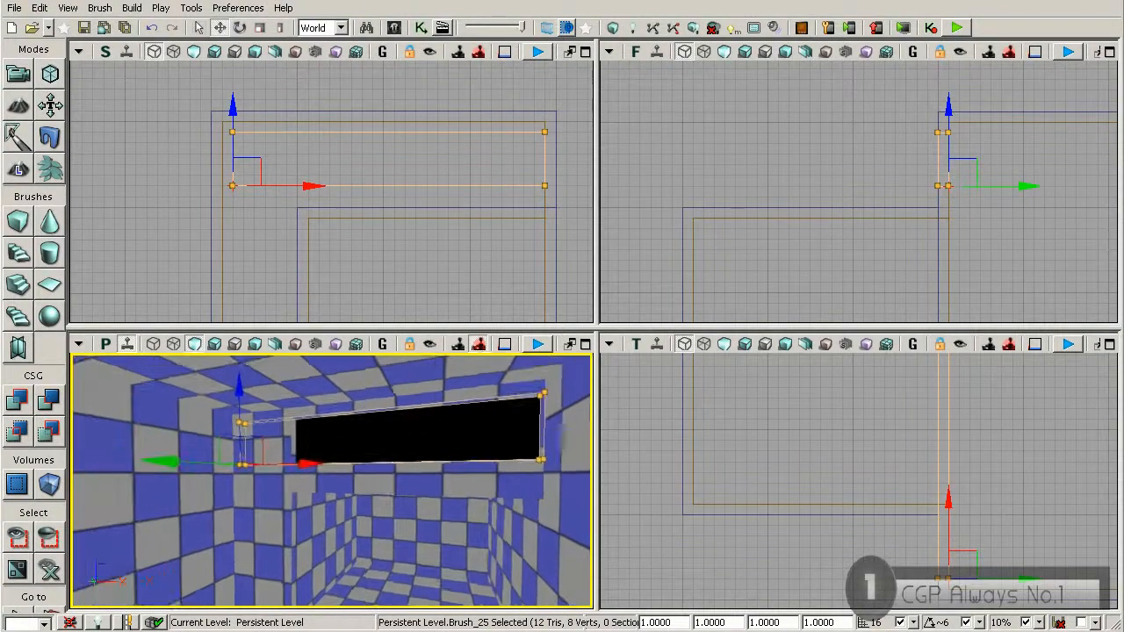
left_click(616, 33)
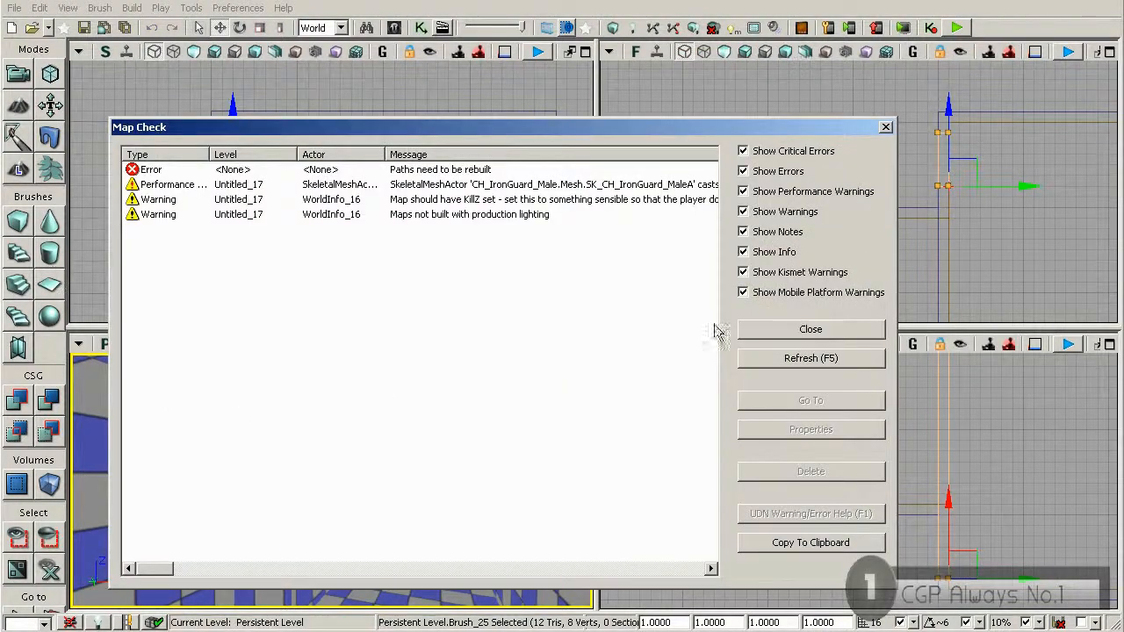
left_click(782, 331)
left_click_drag(441, 425, 314, 424)
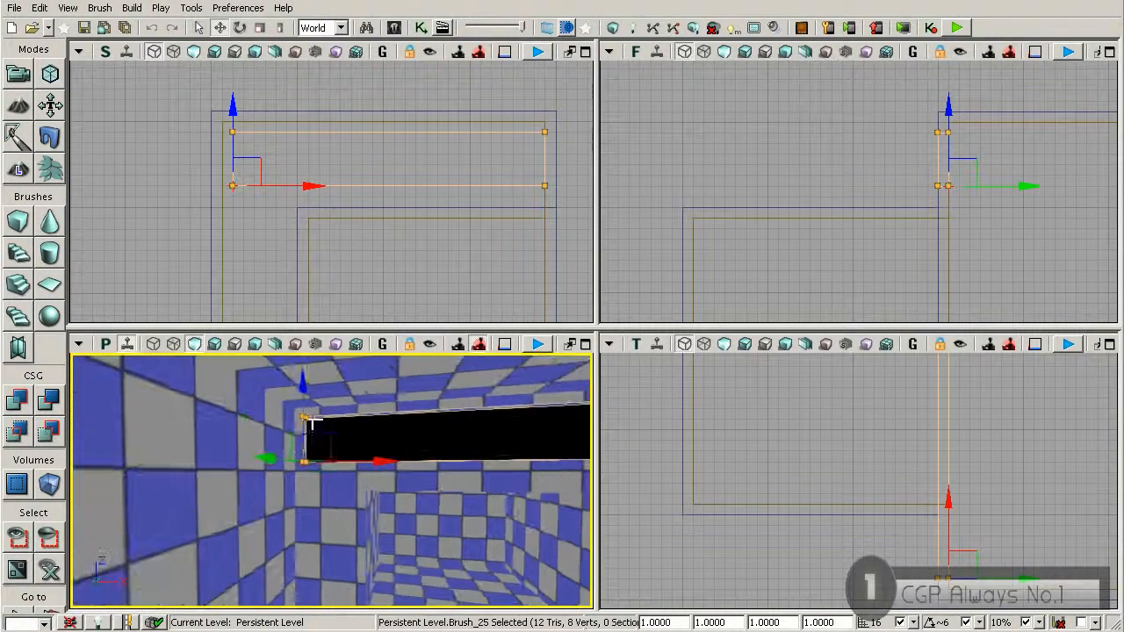
left_click_drag(472, 459, 526, 479)
left_click_drag(344, 459, 236, 438)
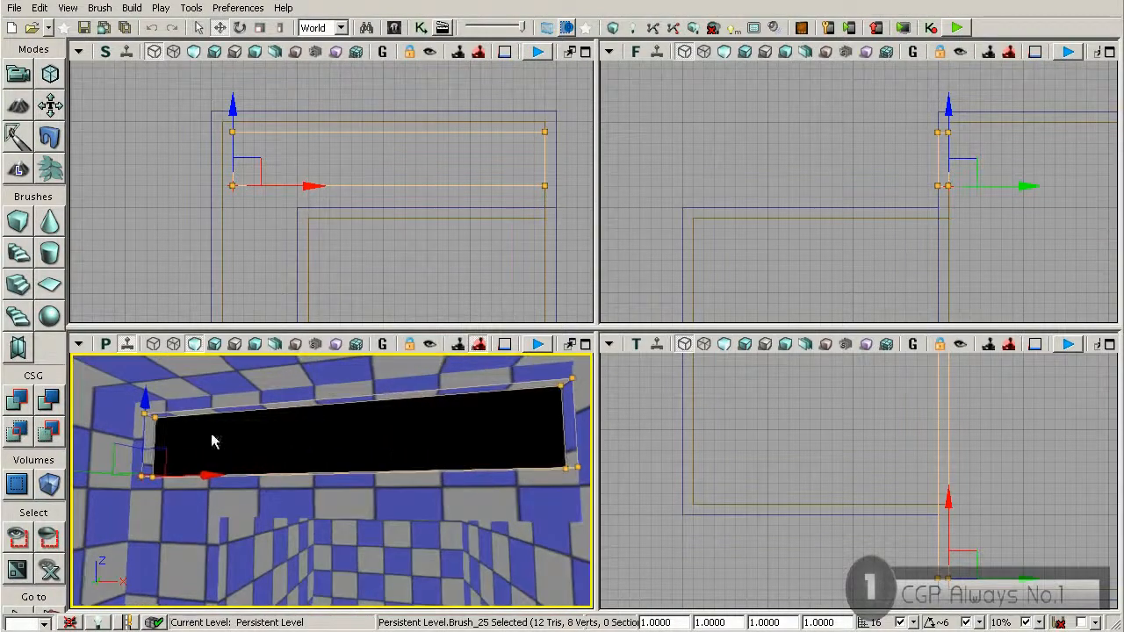
mouse_move(512, 468)
left_mouse_down()
mouse_move(307, 439)
mouse_move(326, 431)
mouse_move(307, 444)
mouse_move(250, 432)
mouse_move(418, 448)
mouse_move(400, 465)
mouse_move(417, 475)
left_mouse_up()
- Duplicate the window's subtractive brush and offset the copy away from the wall, into the main room
right_click_drag(285, 395, 254, 374)
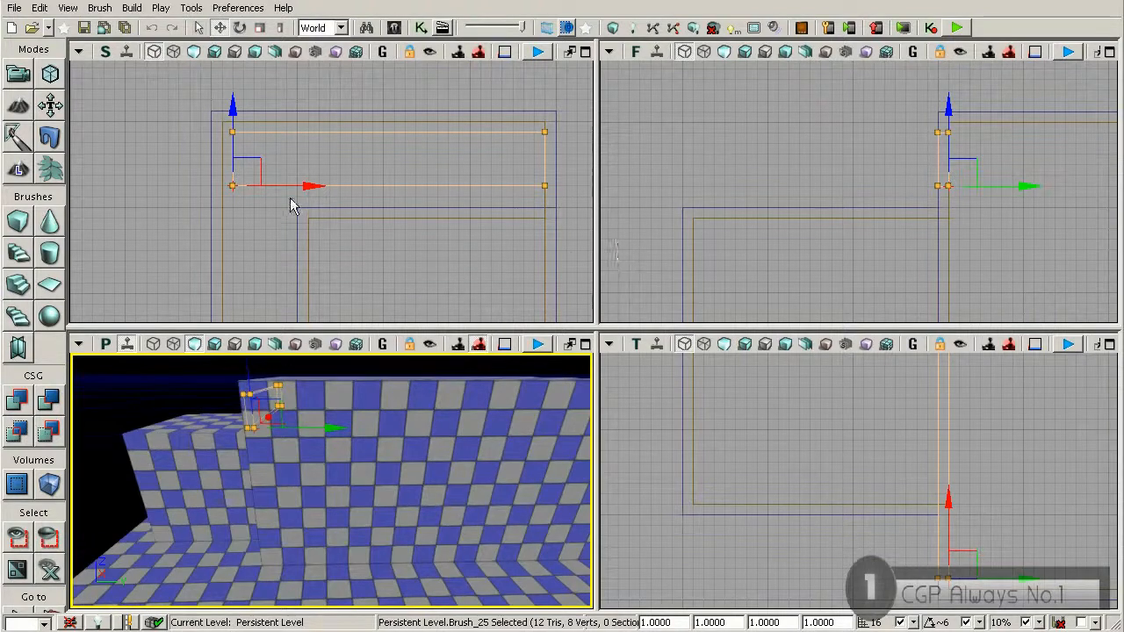
mouse_move(745, 433)
right_mouse_down()
mouse_move(741, 409)
mouse_move(806, 442)
mouse_move(747, 434)
mouse_move(685, 490)
mouse_move(758, 458)
right_mouse_up()
scroll(806, 442, "down", 8)
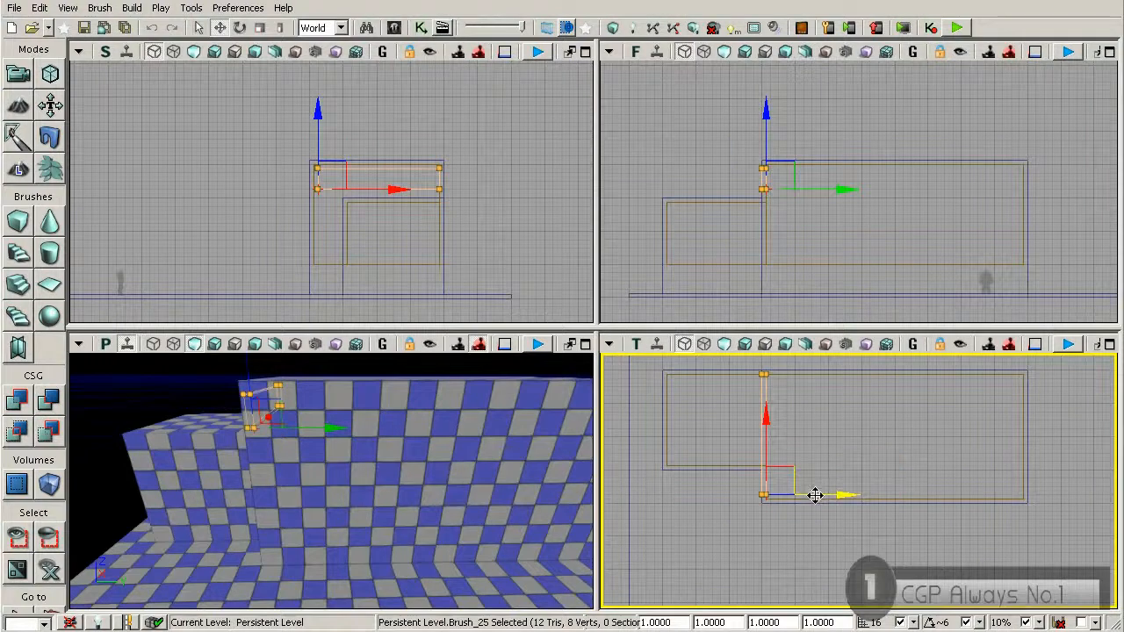
left_click_drag(843, 495, 874, 495)
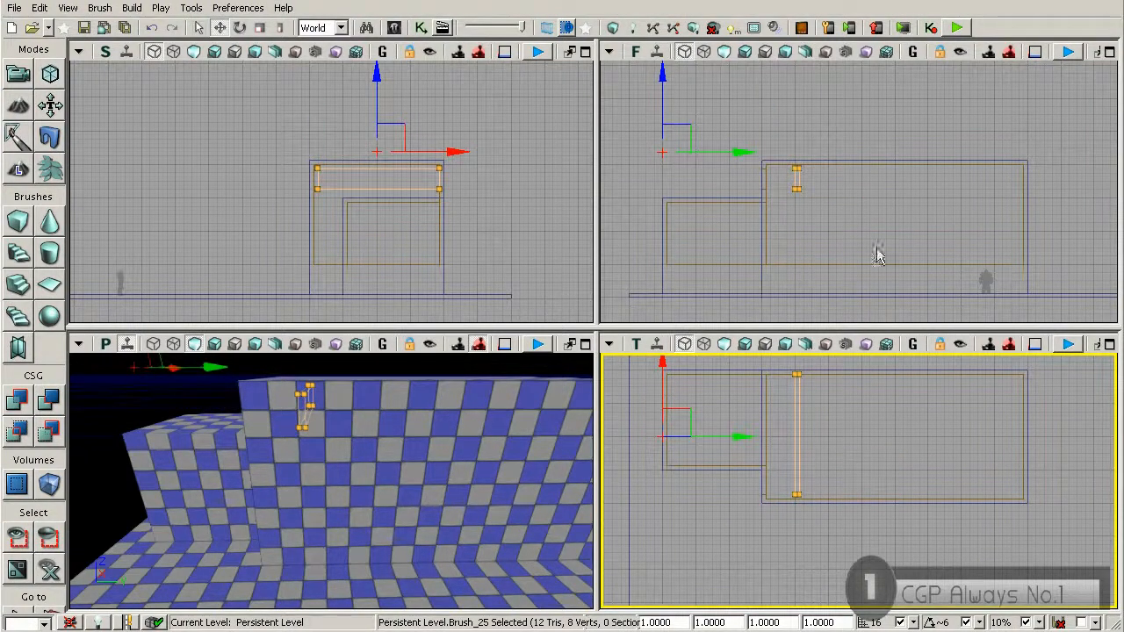
- Rotate the copied window brush 90 degrees about its lower corner vertex so that it runs parallel to the main box's long walls
left_click(764, 187)
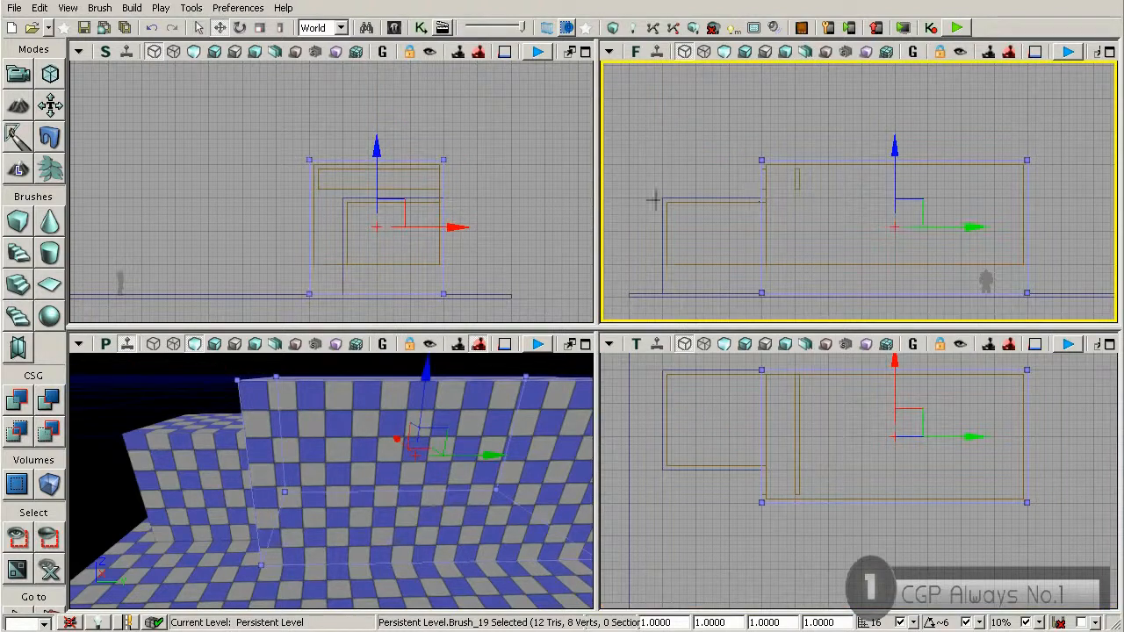
left_click(397, 185)
scroll(755, 187, "up", 4)
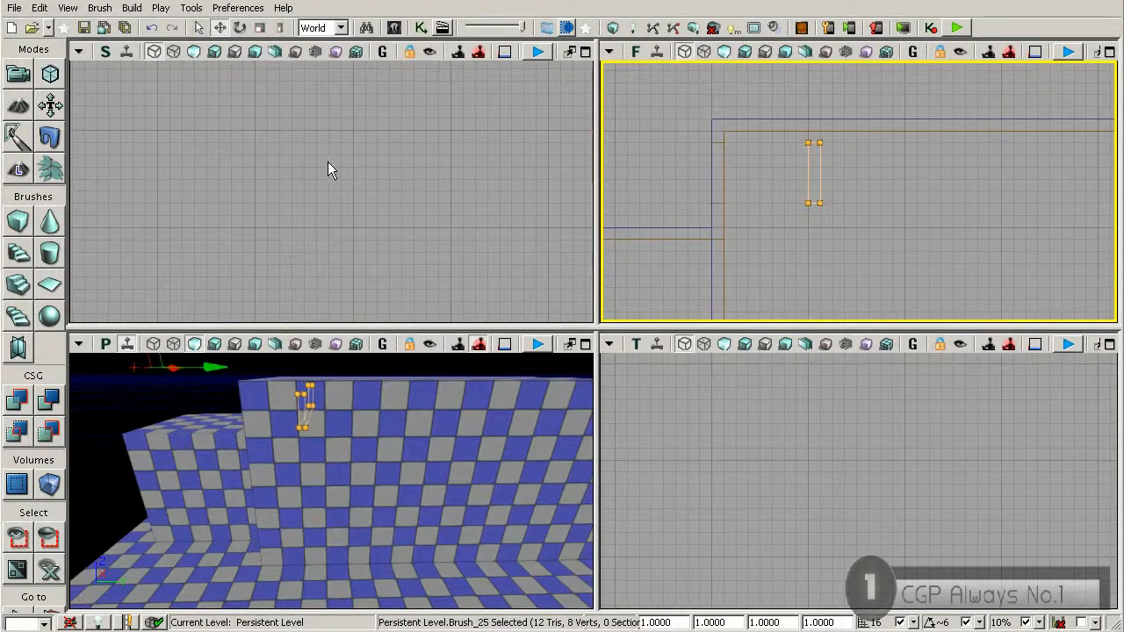
left_click(808, 203)
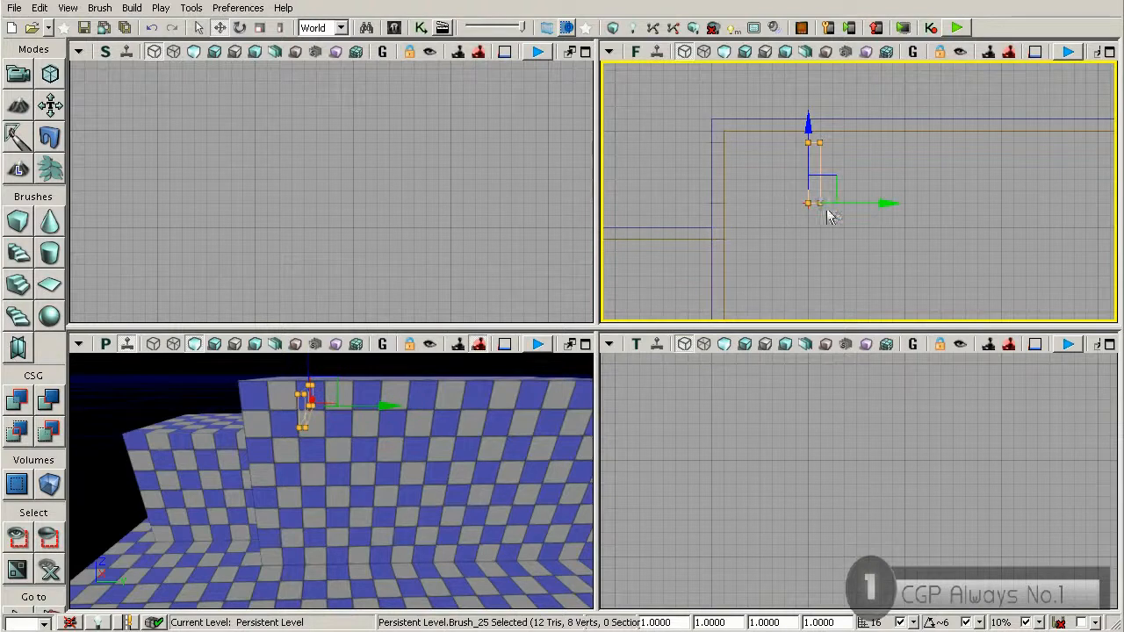
left_click(240, 28)
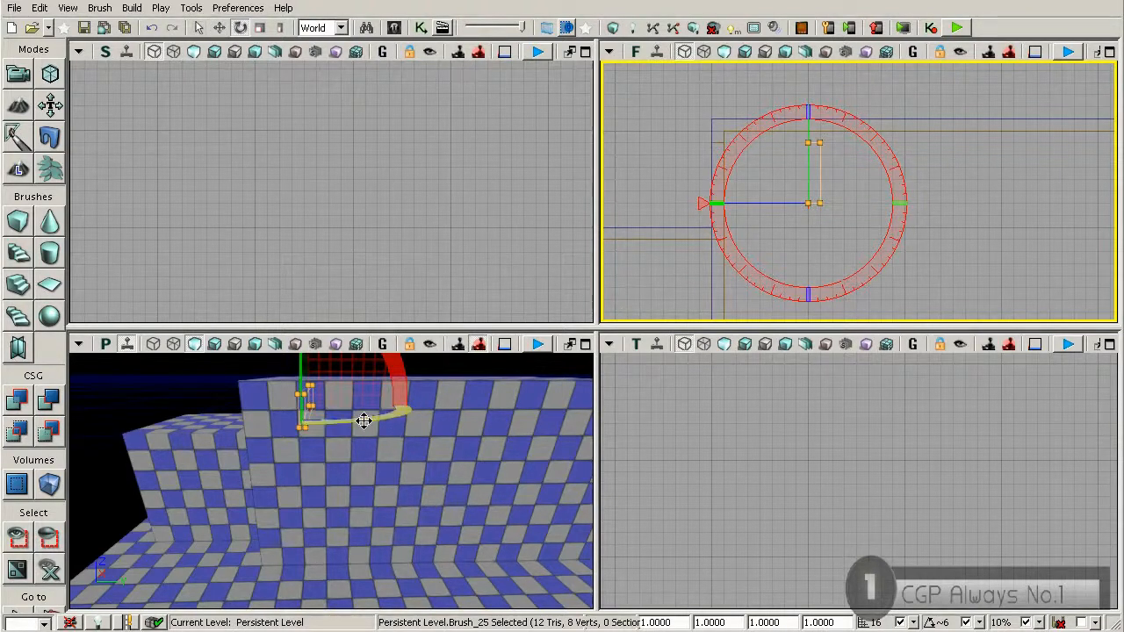
left_click_drag(453, 420, 446, 427)
right_click_drag(445, 427, 450, 404)
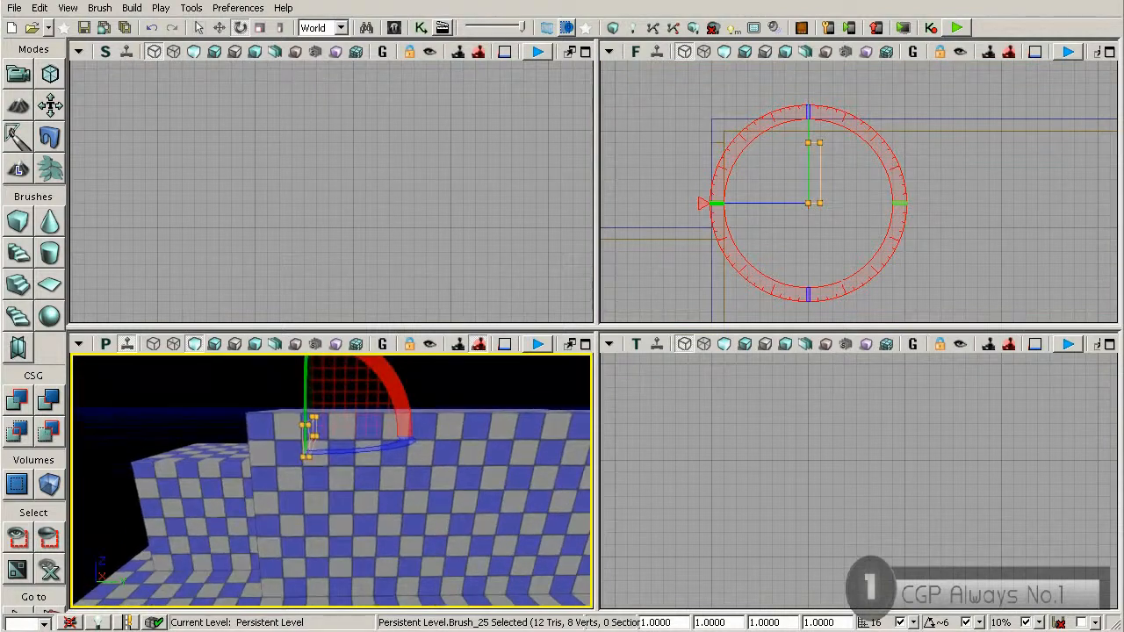
mouse_move(369, 452)
left_mouse_down()
mouse_move(206, 462)
mouse_move(454, 446)
mouse_move(444, 442)
left_mouse_up()
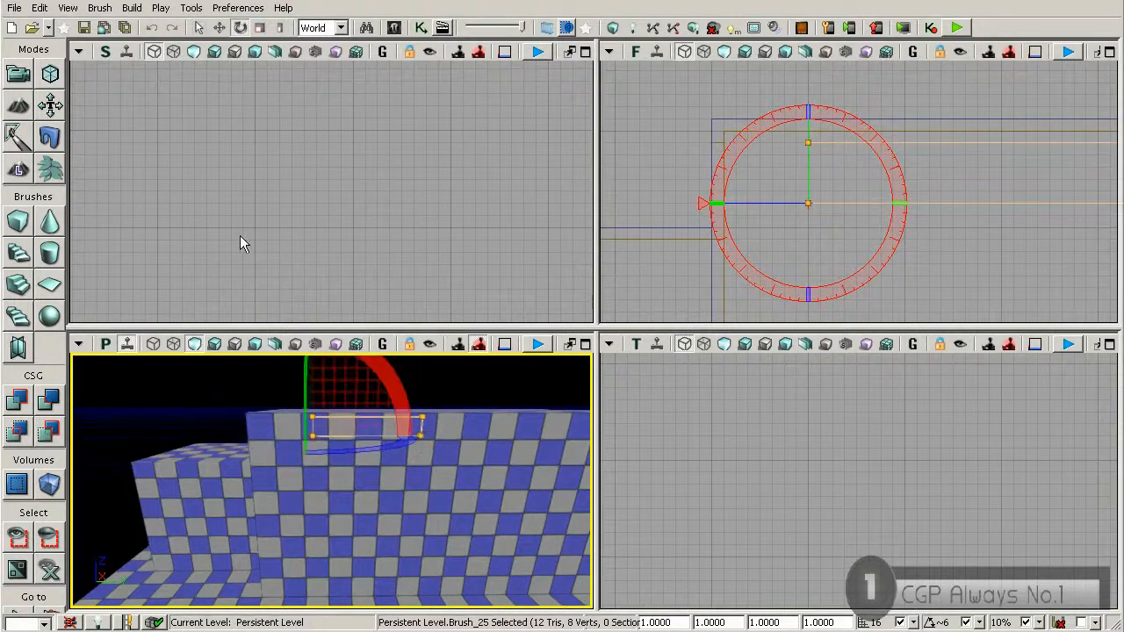
left_click(219, 27)
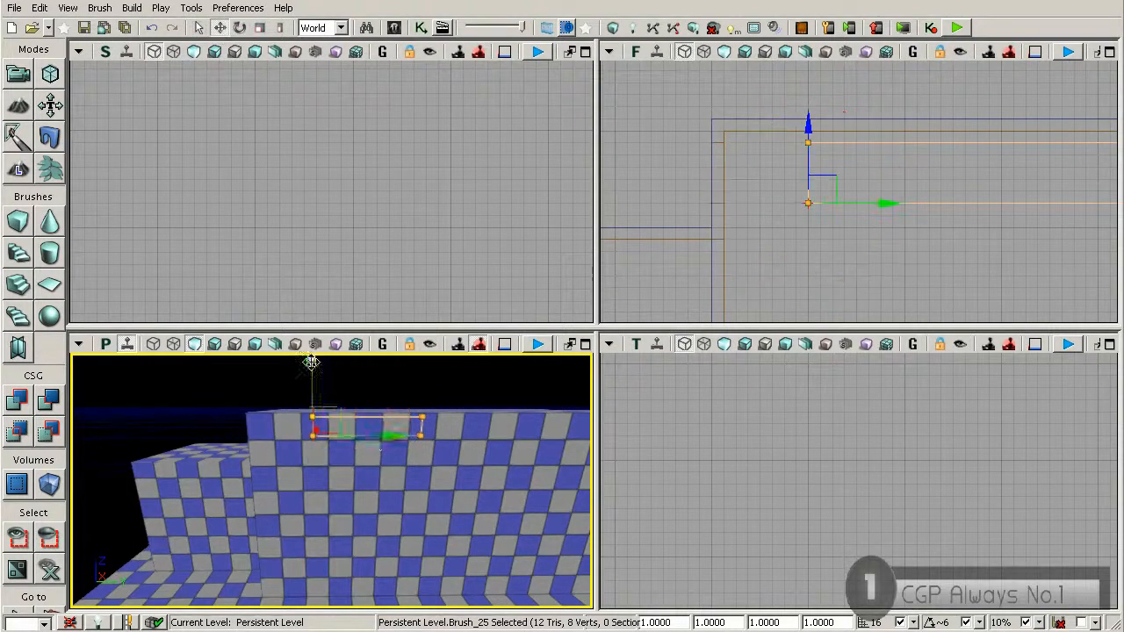
- Move the rotated window brush into the main box's opposite long wall, flush with its thickness, and slide it close to the side-room end
scroll(776, 275, "down", 3)
scroll(778, 435, "down", 4)
scroll(777, 434, "up", 4)
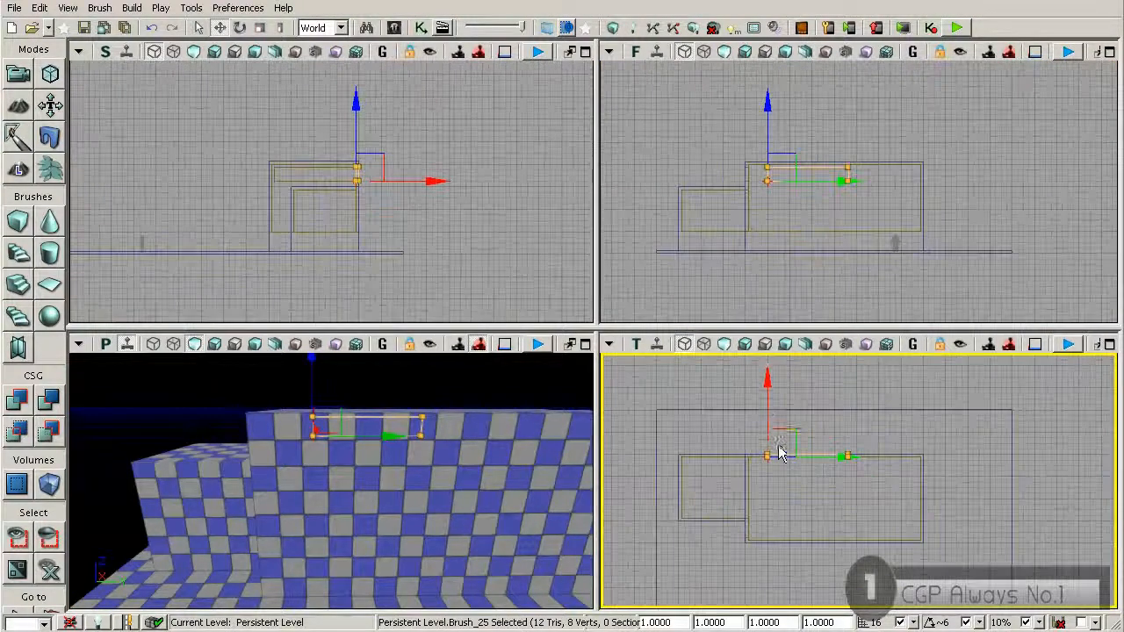
left_click_drag(764, 414, 765, 495)
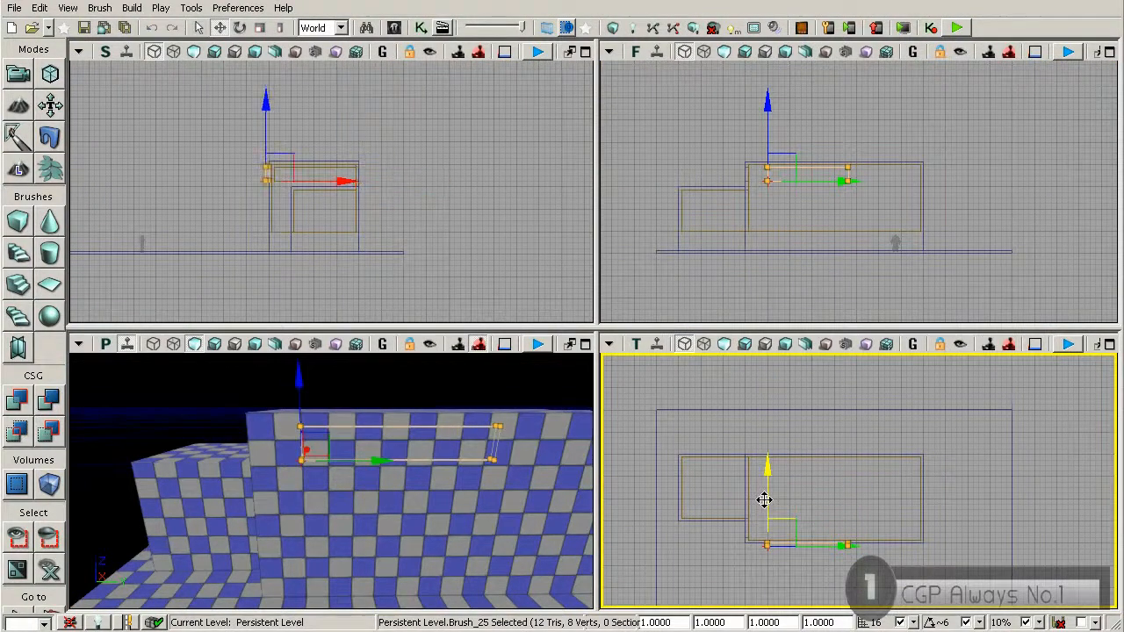
scroll(783, 532, "up", 4)
scroll(783, 527, "up", 1)
right_click_drag(784, 527, 771, 476)
scroll(770, 476, "up", 2)
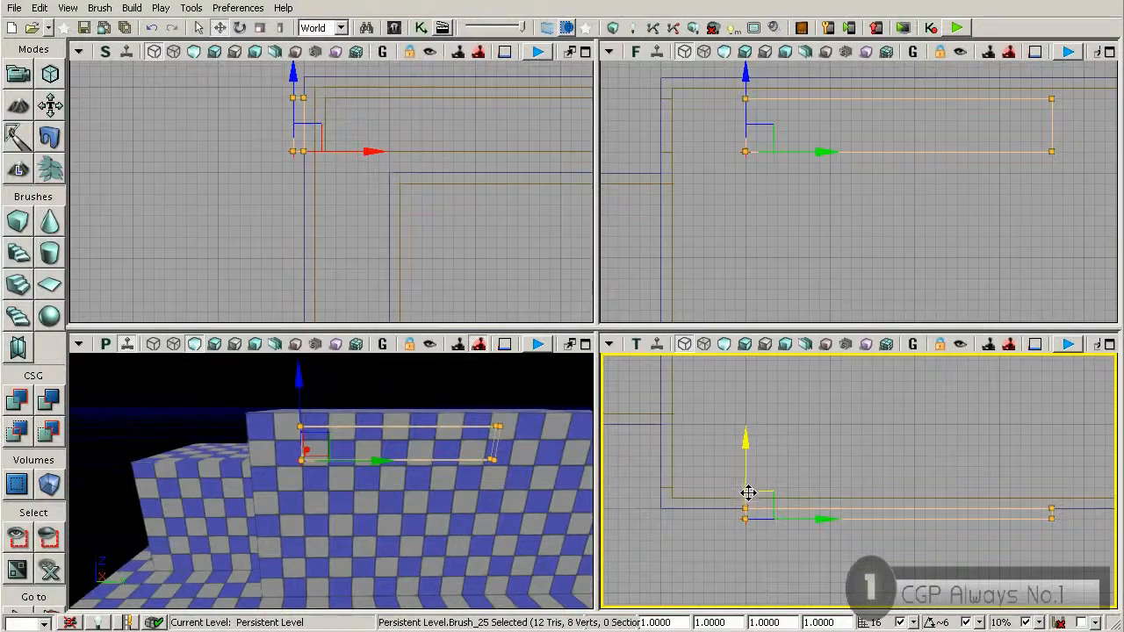
left_click_drag(745, 485, 746, 479)
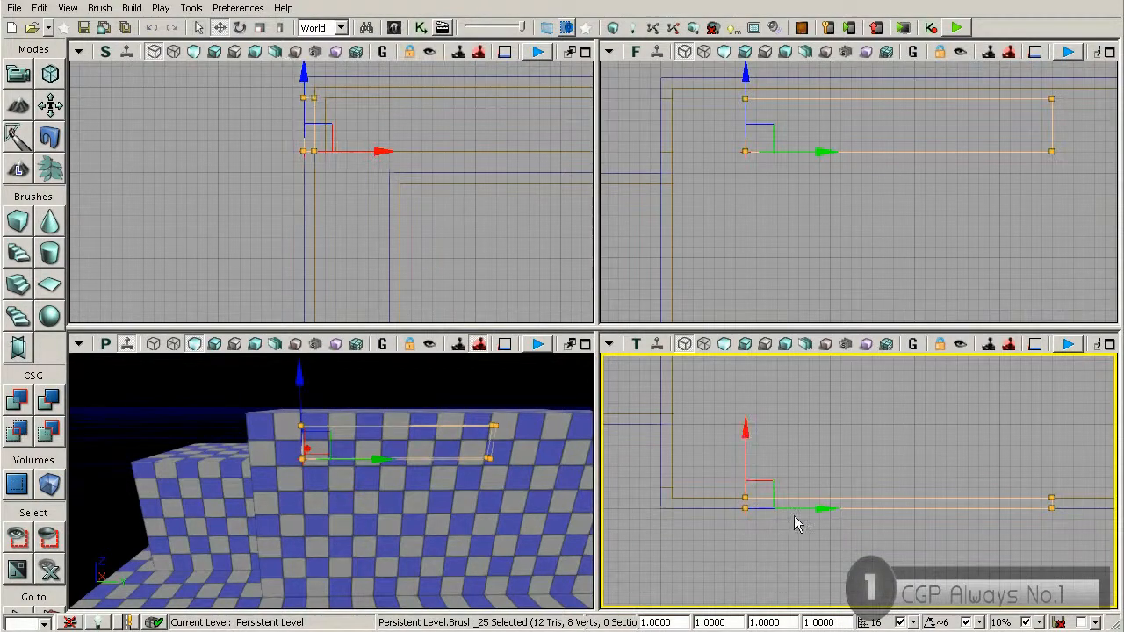
left_click_drag(790, 512, 737, 511)
- In Geometry mode, stretch the far-end vertices of the window brush along most of the long wall
mouse_move(413, 485)
left_mouse_down()
mouse_move(434, 485)
mouse_move(422, 513)
mouse_move(439, 492)
left_mouse_up()
right_click_drag(351, 491, 395, 476)
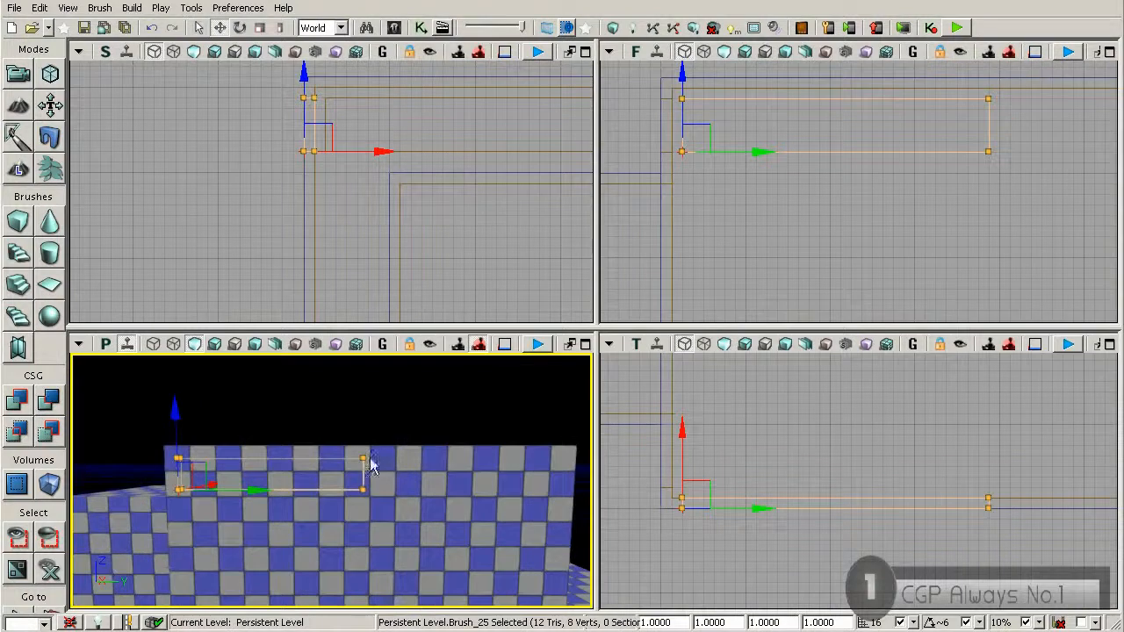
left_click(50, 106)
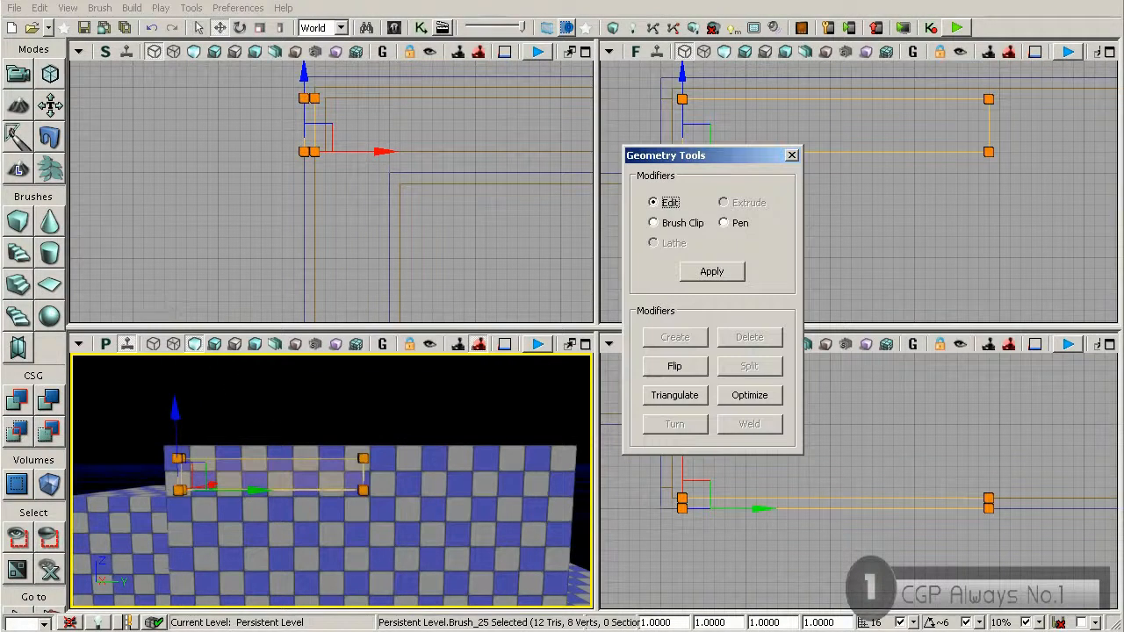
mouse_move(387, 457)
left_mouse_down("ctrl+alt")
mouse_move(345, 418)
mouse_move(348, 429)
left_mouse_up("ctrl+alt")
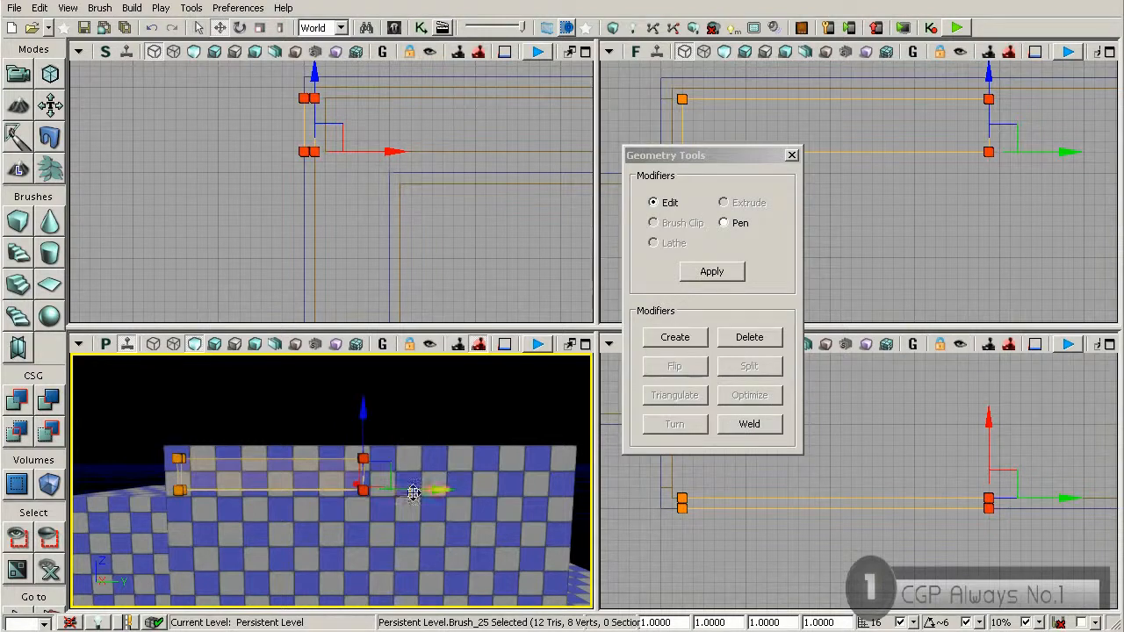
left_click_drag(414, 492, 588, 497)
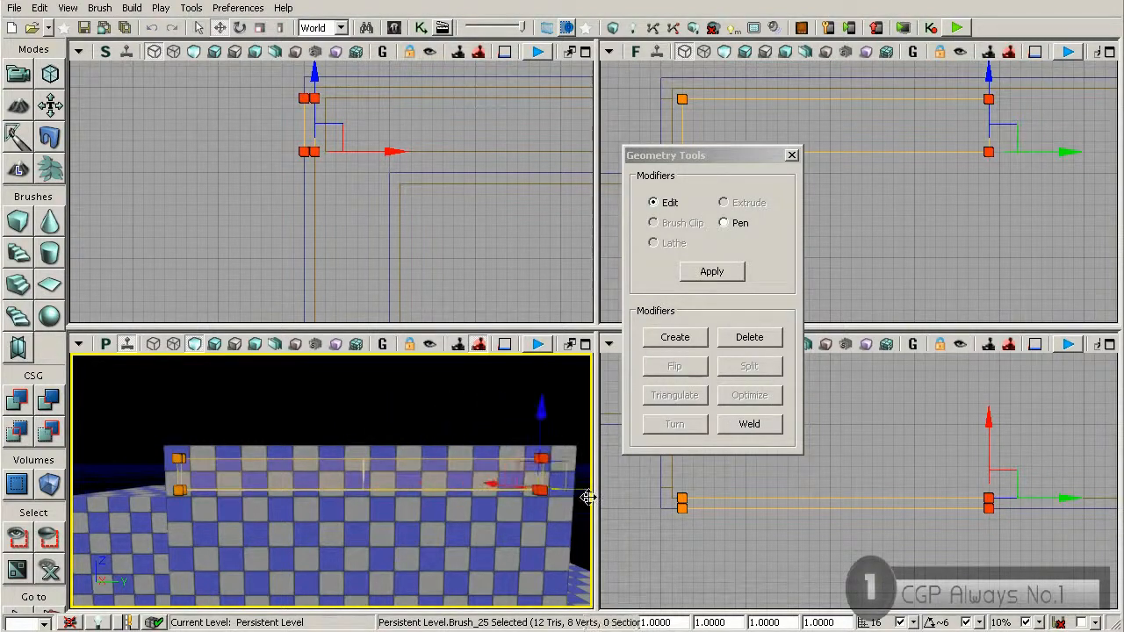
- Extend the brush's far-end vertices to just short of the end wall's inner face and leave Geometry mode's tools
left_click_drag(920, 245, 845, 233)
scroll(966, 207, "down", 3)
left_click_drag(1035, 193, 887, 197)
left_click_drag(963, 197, 1074, 251)
left_click_drag(830, 253, 901, 223)
scroll(956, 217, "up", 5)
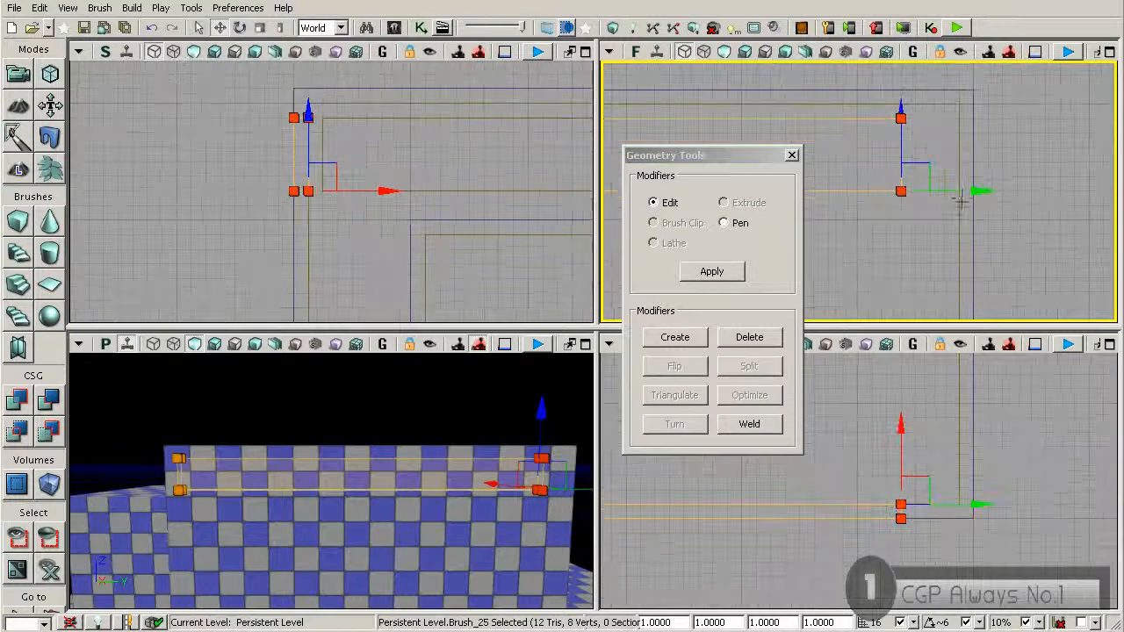
left_click_drag(964, 191, 1014, 189)
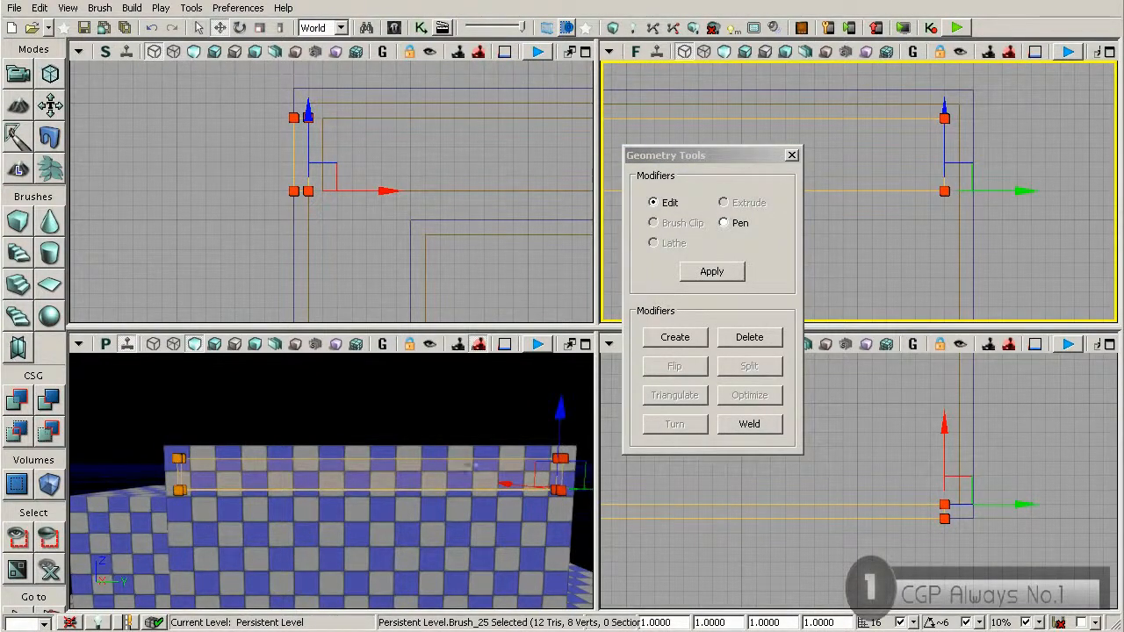
left_click(792, 156)
- Rebuild the geometry, dismiss the map check, and inspect the long side window from outside
left_click_drag(386, 434, 502, 214)
left_click(612, 27)
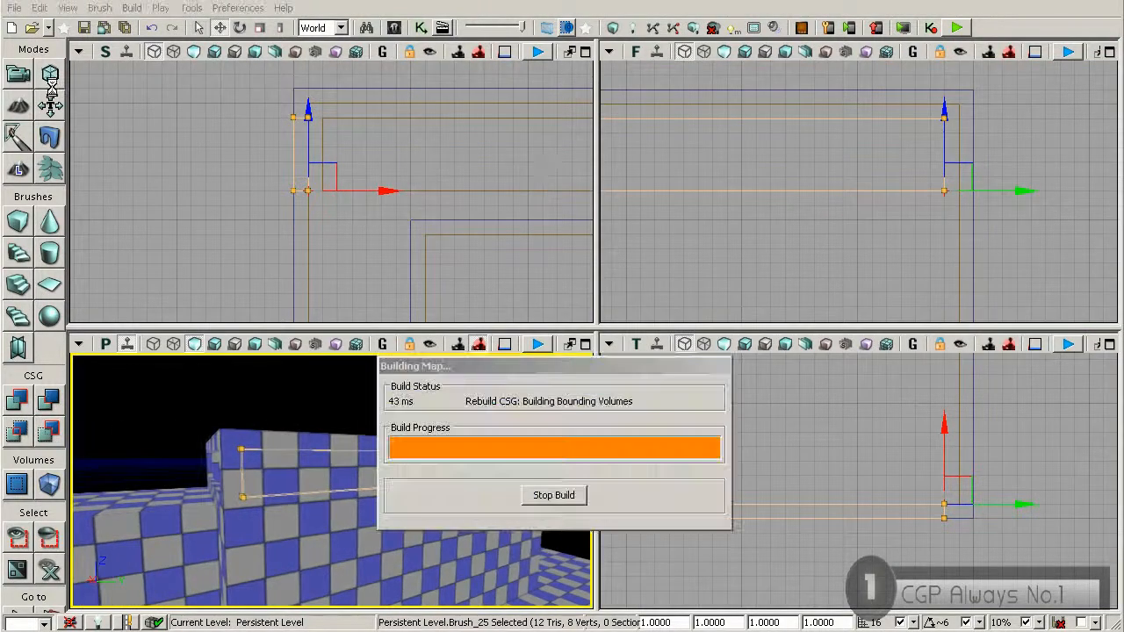
left_click(766, 330)
right_click_drag(430, 481, 523, 491)
right_click_drag(294, 473, 342, 484)
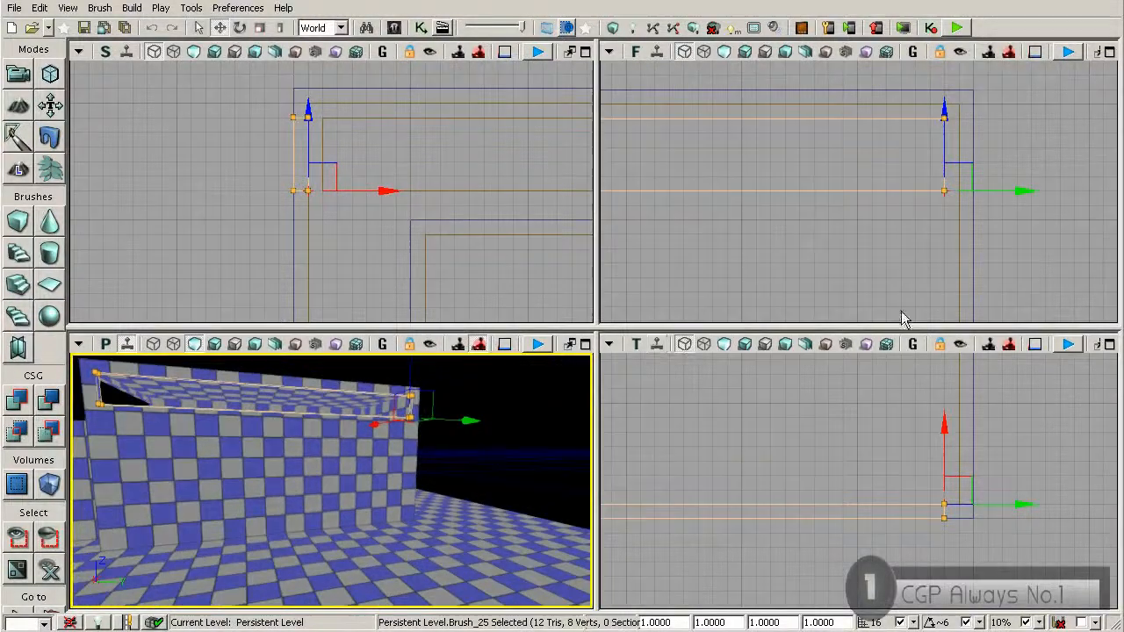
- Duplicate the long window brush and lower the copy in the same wall until its bottom edge meets the main room's floor
right_click_drag(824, 276, 856, 243)
scroll(848, 246, "down", 6)
right_click_drag(756, 262, 811, 216)
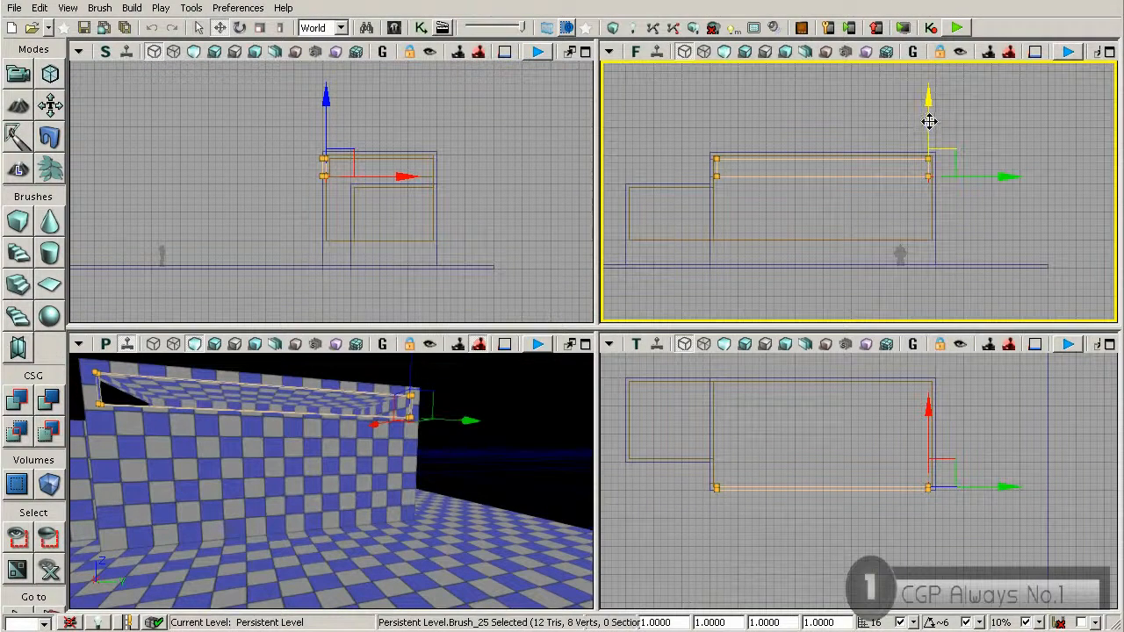
left_click_drag(928, 104, 928, 165)
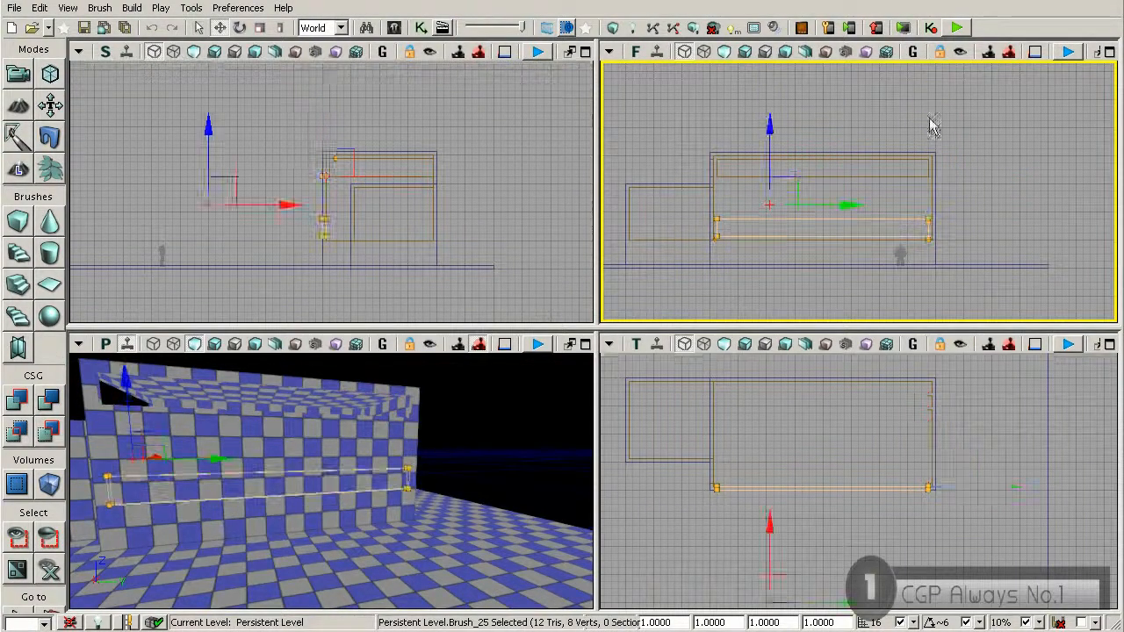
scroll(825, 219, "up", 4)
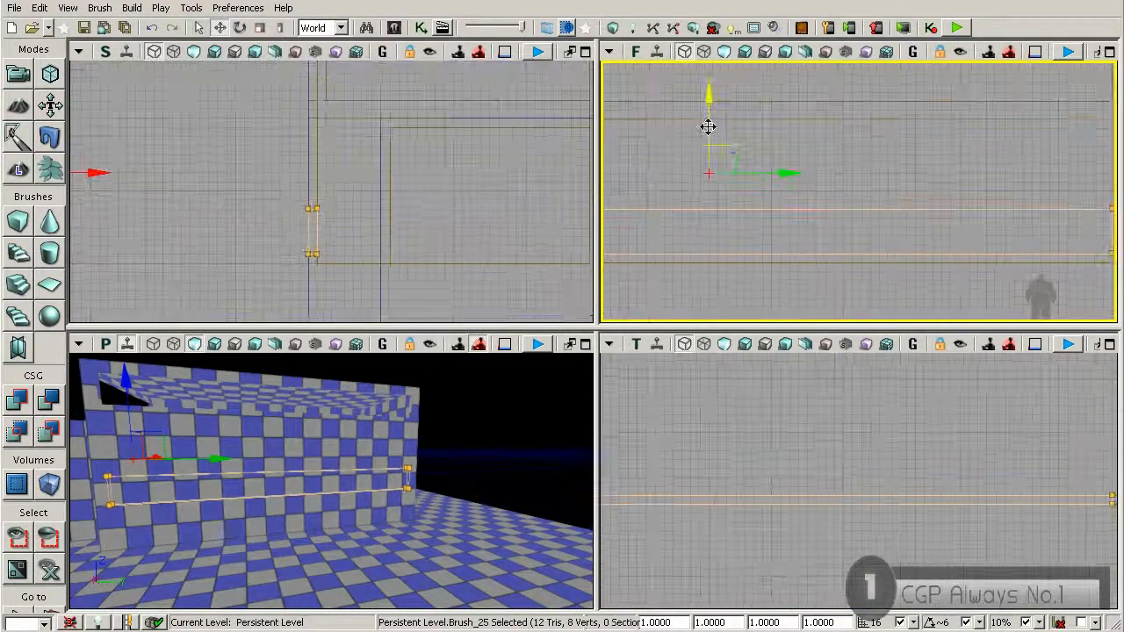
left_click_drag(703, 137, 703, 147)
right_click_drag(740, 289, 881, 280)
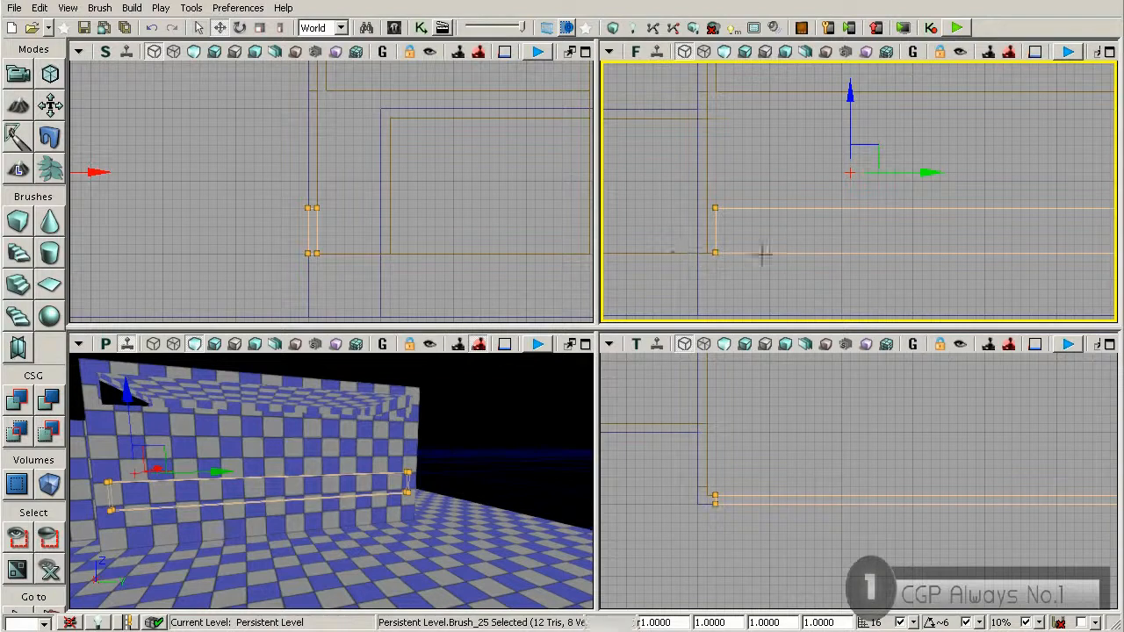
right_click_drag(907, 227, 836, 226)
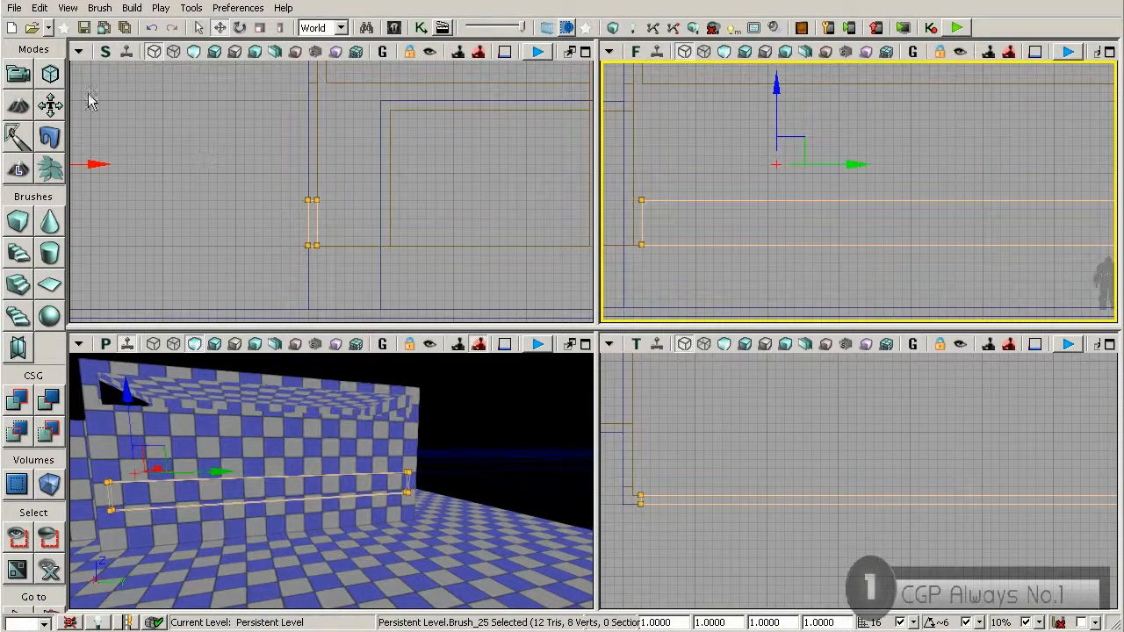
- In Geometry mode, shorten the lower window brush to a small block near the long wall's far end and shift it away from the corner
left_click(50, 74)
left_click_drag(721, 160, 446, 148)
right_click_drag(824, 235, 821, 217)
scroll(821, 217, "down", 1)
scroll(820, 216, "down", 1)
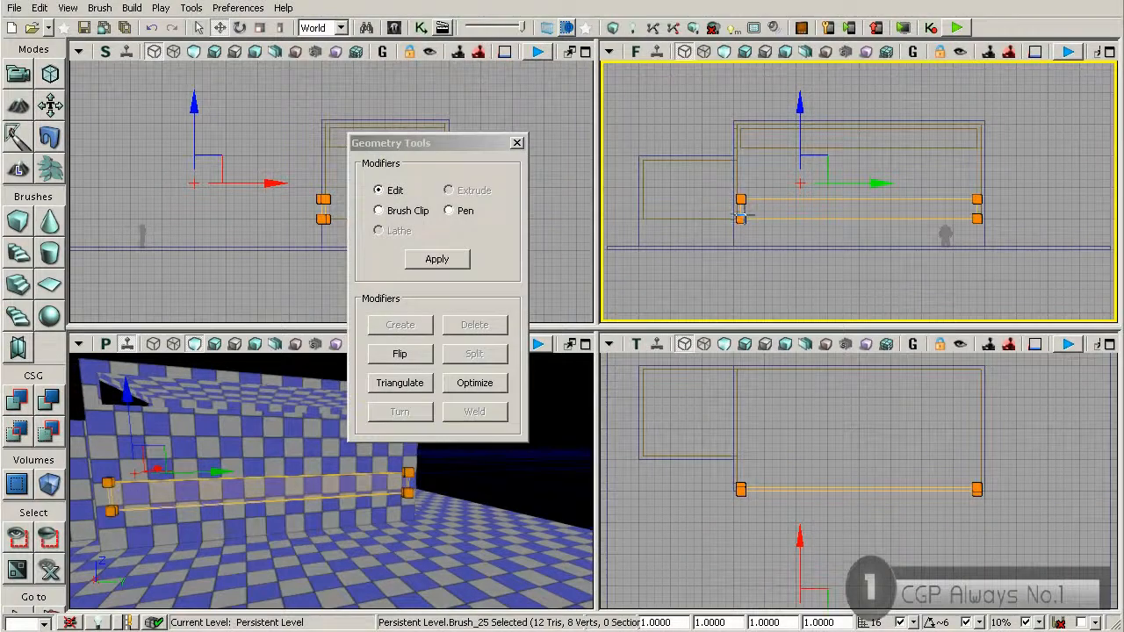
mouse_move(726, 185)
left_mouse_down("ctrl+alt")
mouse_move(760, 229)
mouse_move(977, 214)
mouse_move(913, 231)
mouse_move(917, 259)
left_mouse_up("ctrl+alt")
scroll(961, 217, "up", 1)
scroll(962, 218, "up", 1)
left_click(518, 142)
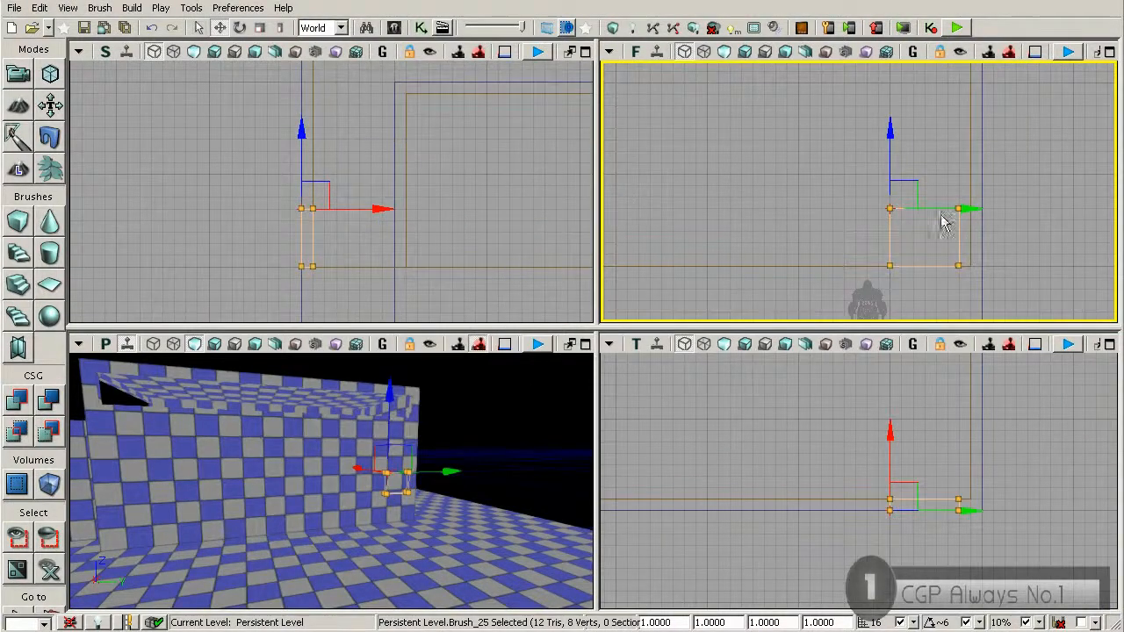
left_click_drag(945, 211, 866, 211)
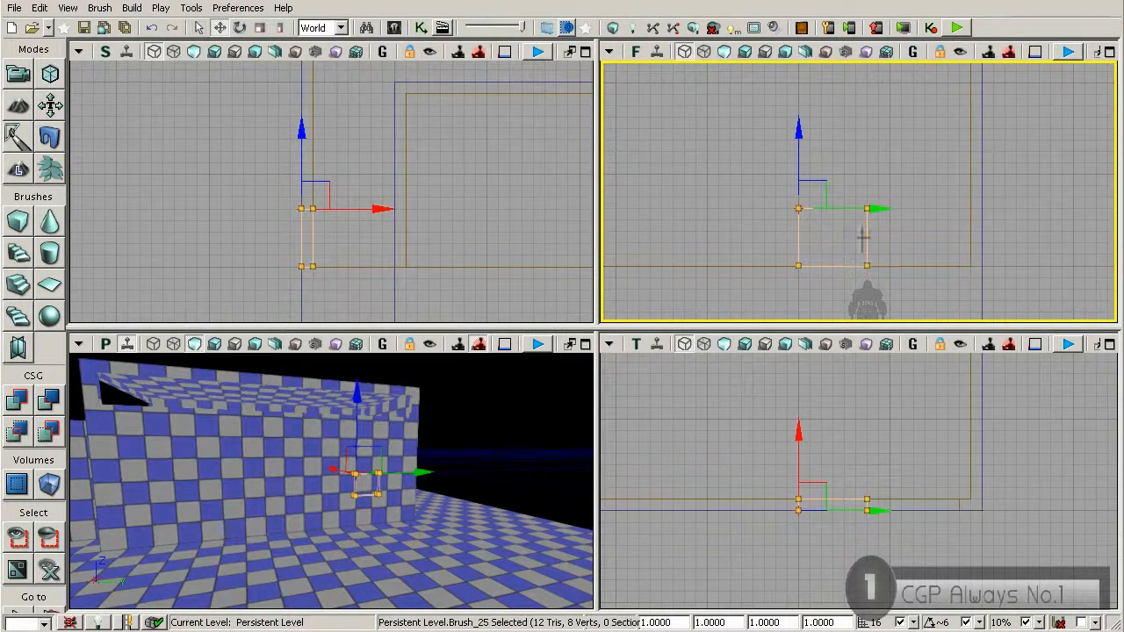
- In Geometry mode, widen the small brush slightly and raise its upper vertices to make a taller doorway shape
left_click(53, 76)
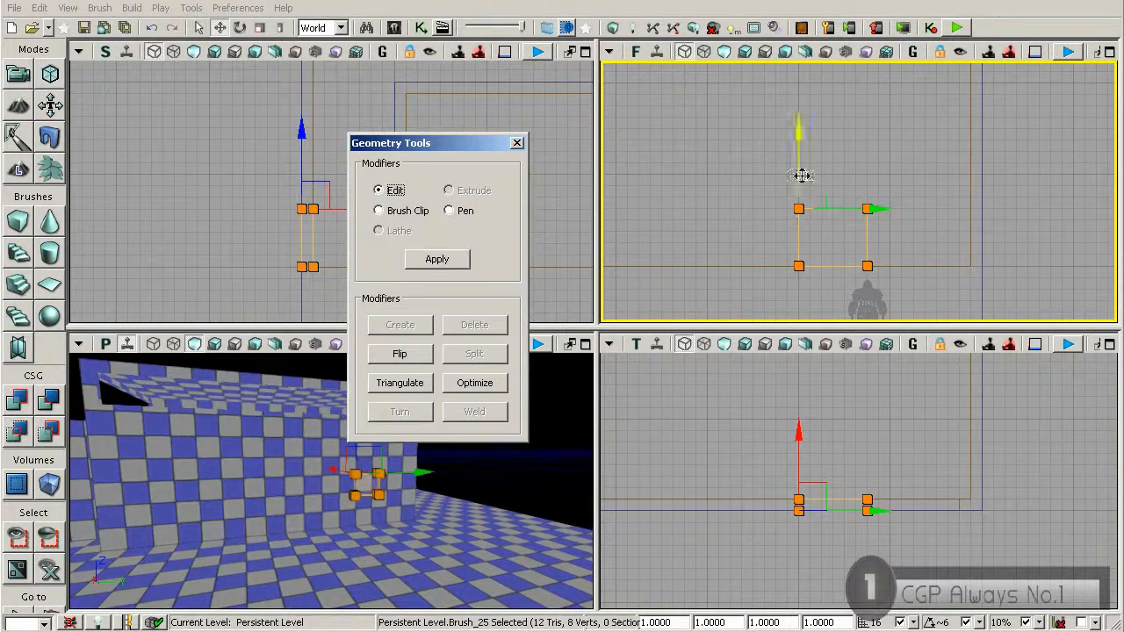
left_click_drag(847, 181, 916, 258, "ctrl+alt")
left_click_drag(767, 182, 928, 221, "ctrl+alt")
left_click_drag(798, 162, 798, 130)
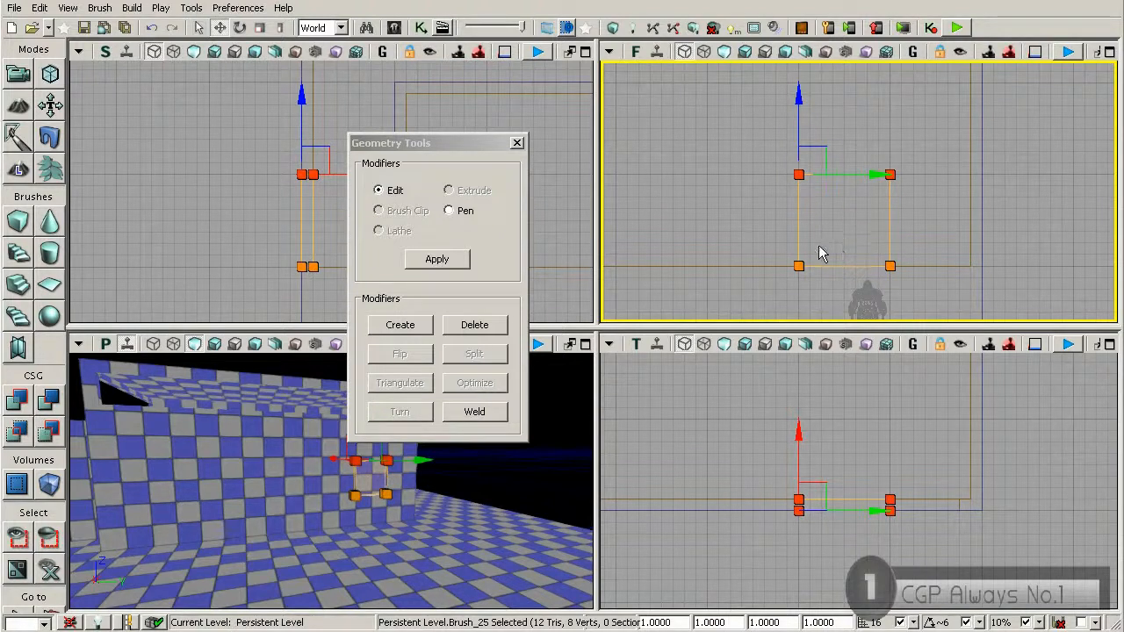
- Move the character mesh up into the doorway outline as a size reference, reselect the doorway brush and leave the geometry tools
left_click_drag(849, 237, 853, 187)
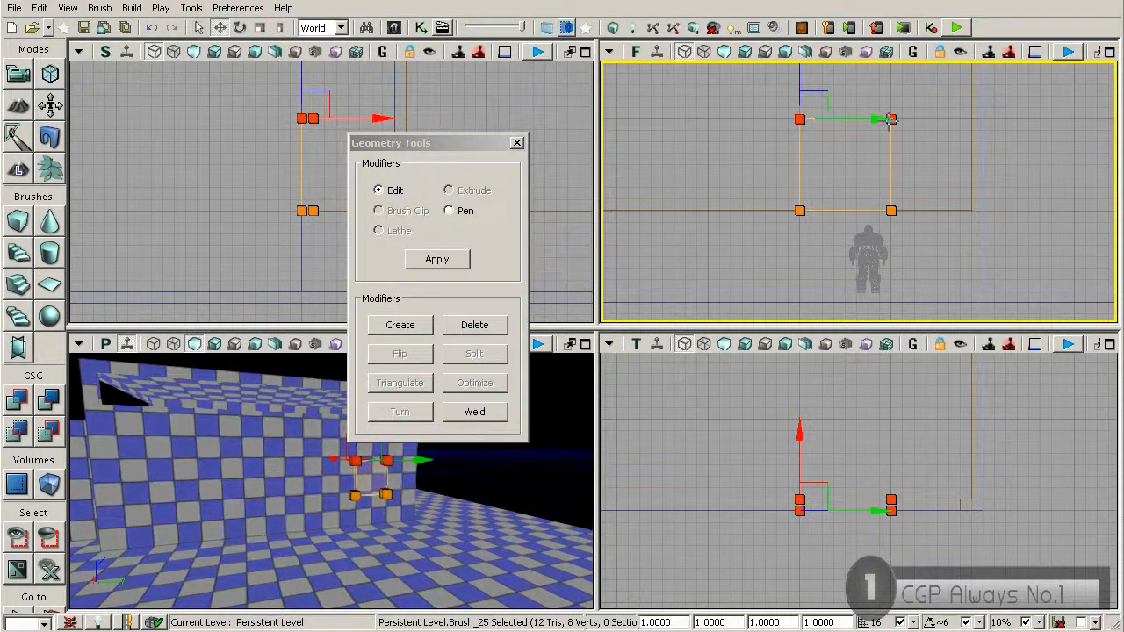
left_click(866, 253)
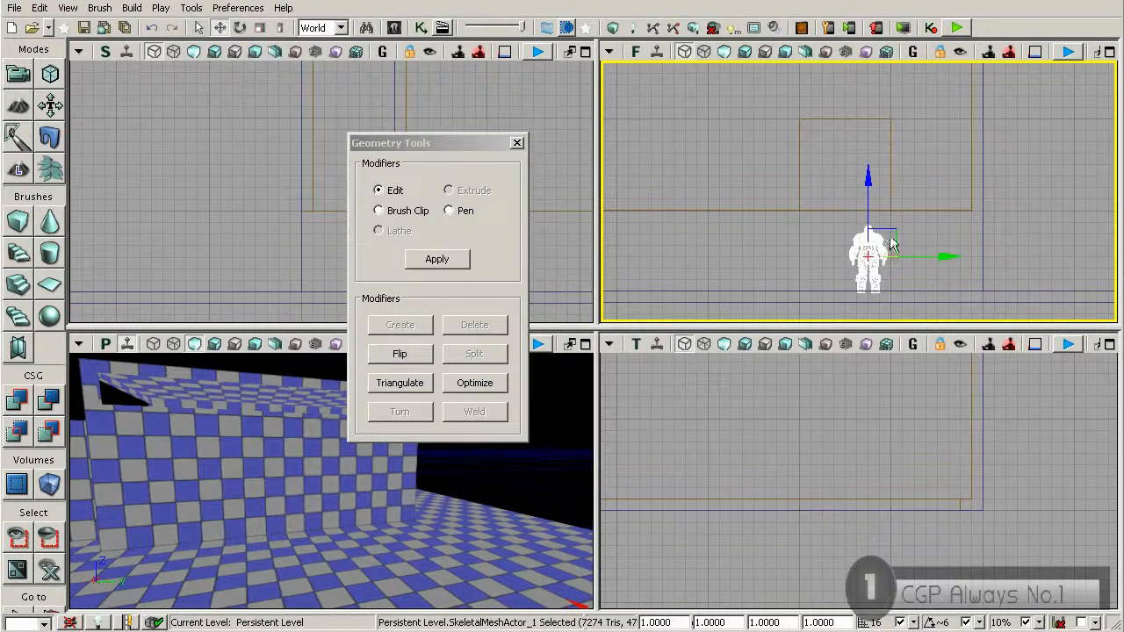
left_click_drag(891, 231, 857, 136)
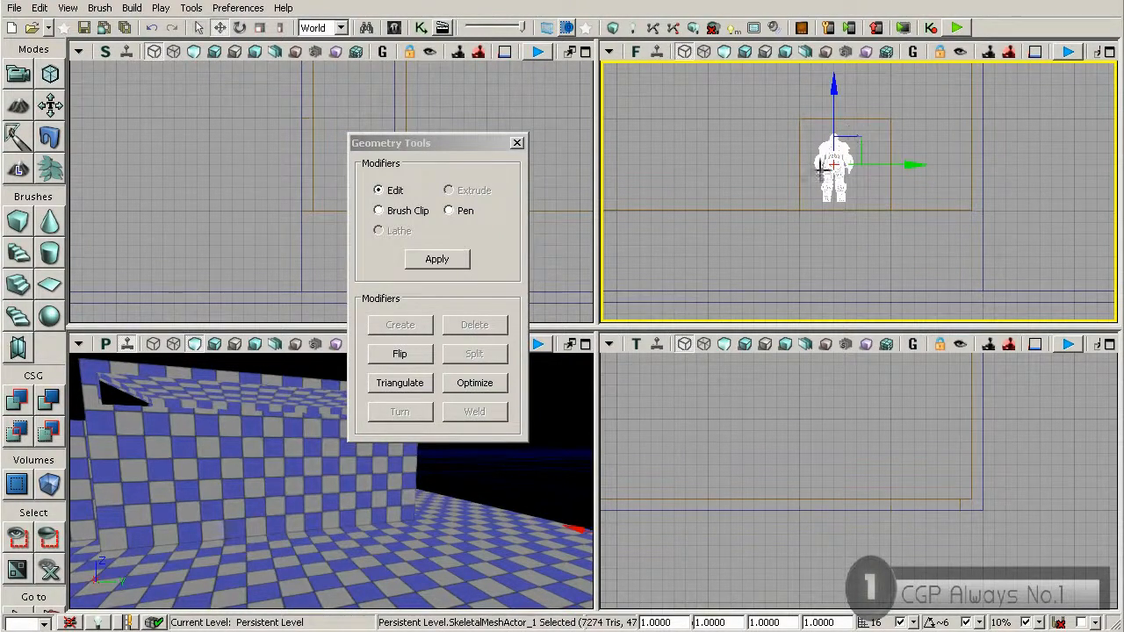
left_click(850, 123)
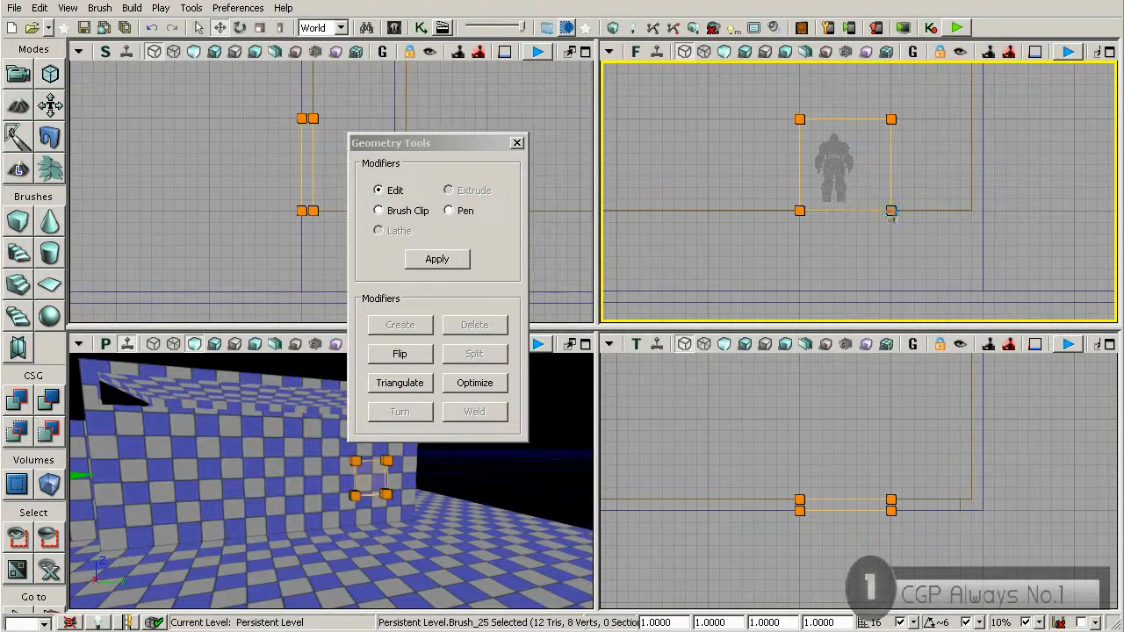
left_click(517, 144)
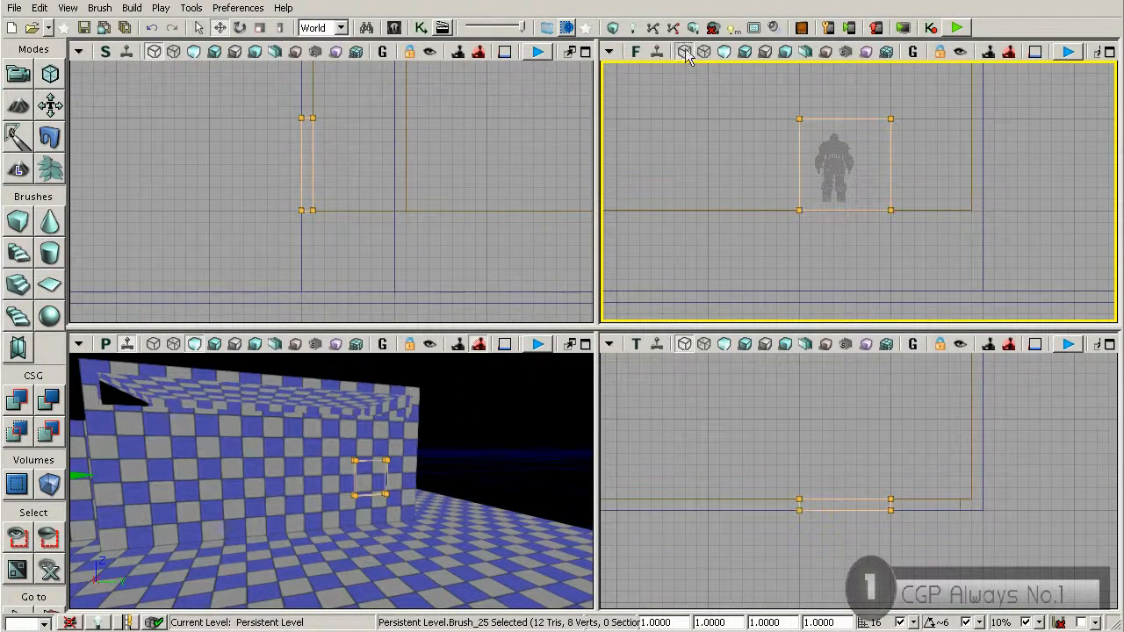
- Rebuild the geometry, dismiss the map check, and view the doorway opening in the long wall from outside
left_click(612, 27)
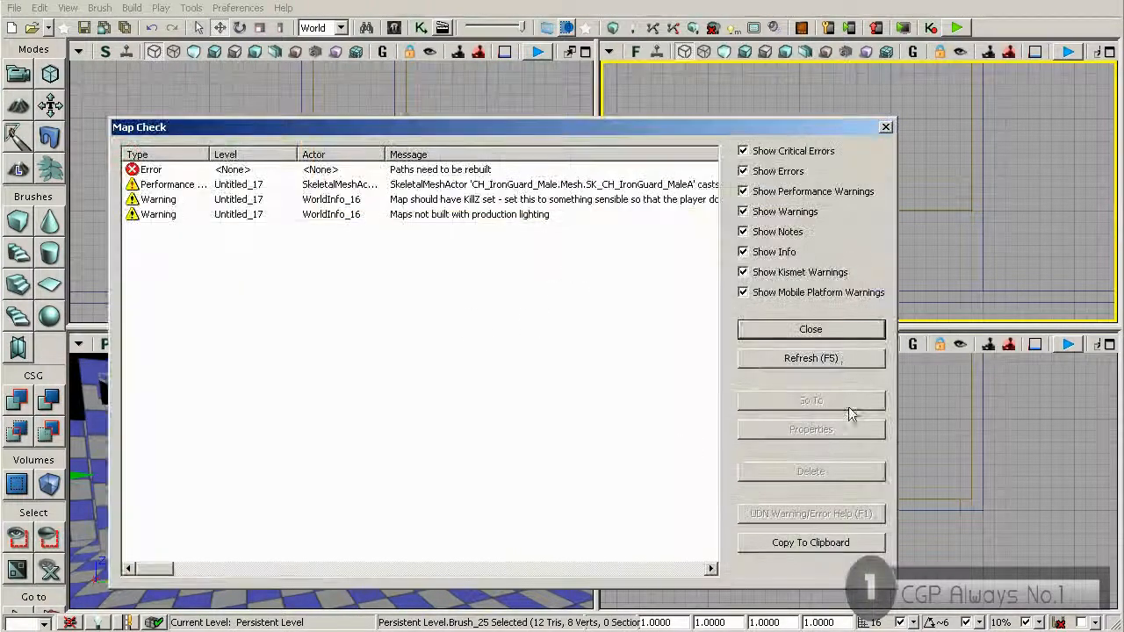
left_click(810, 329)
left_click(454, 443)
mouse_move(454, 443)
left_mouse_down()
mouse_move(494, 373)
mouse_move(456, 382)
mouse_move(428, 434)
mouse_move(452, 479)
mouse_move(454, 527)
mouse_move(426, 474)
mouse_move(455, 482)
left_mouse_up()
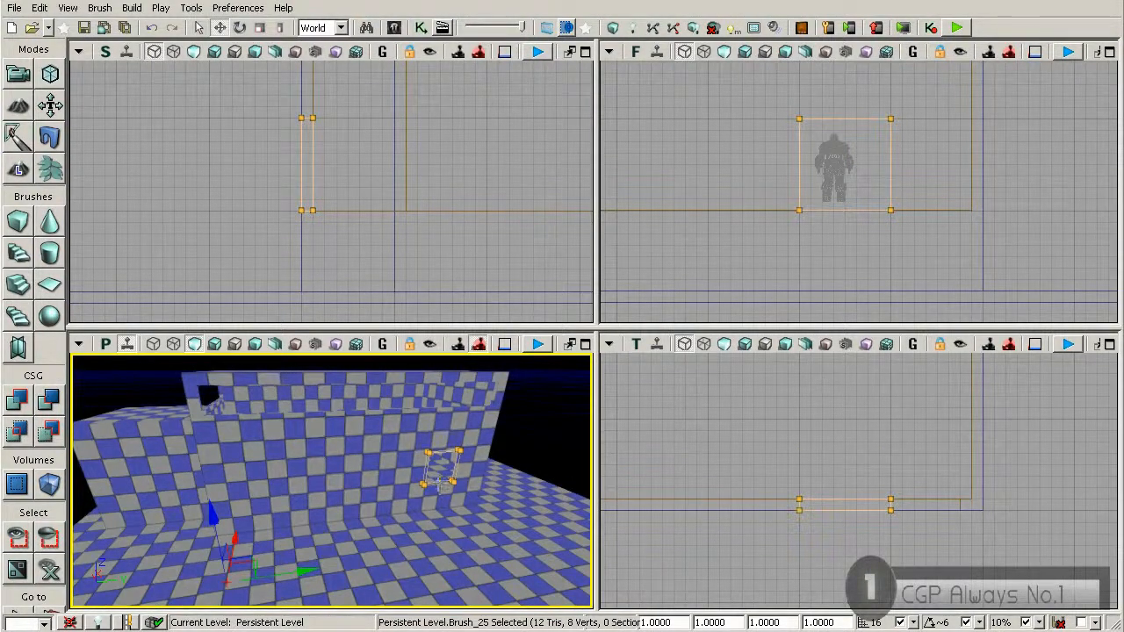
- Slide the doorway brush along the long wall toward the side room, keeping its base on the main room's floor line
left_click(425, 491)
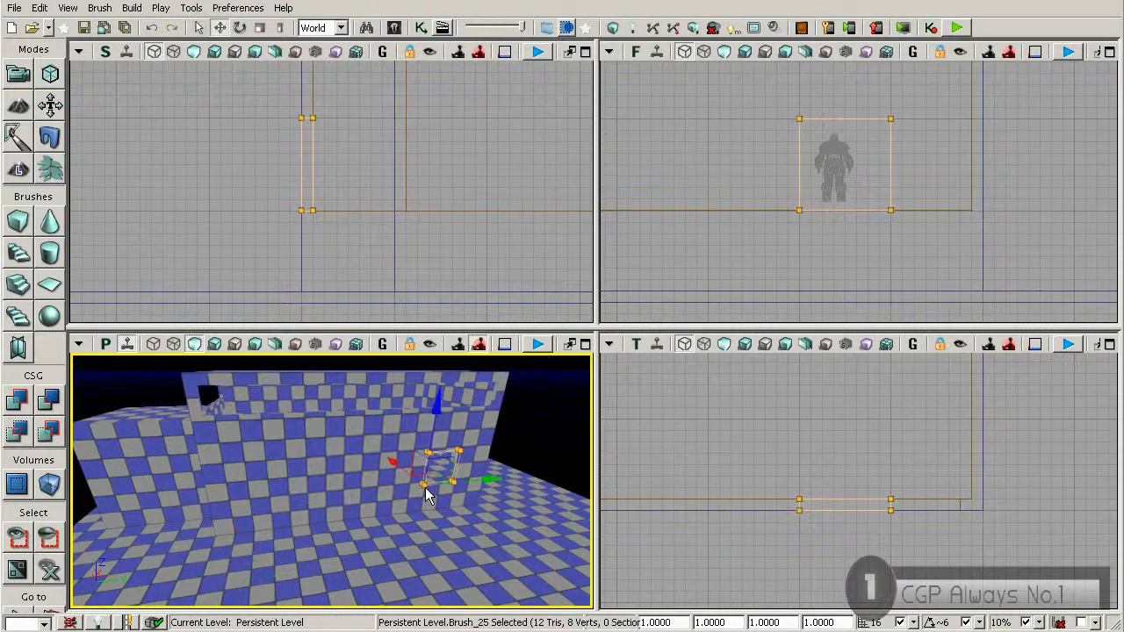
left_click_drag(469, 485, 322, 491)
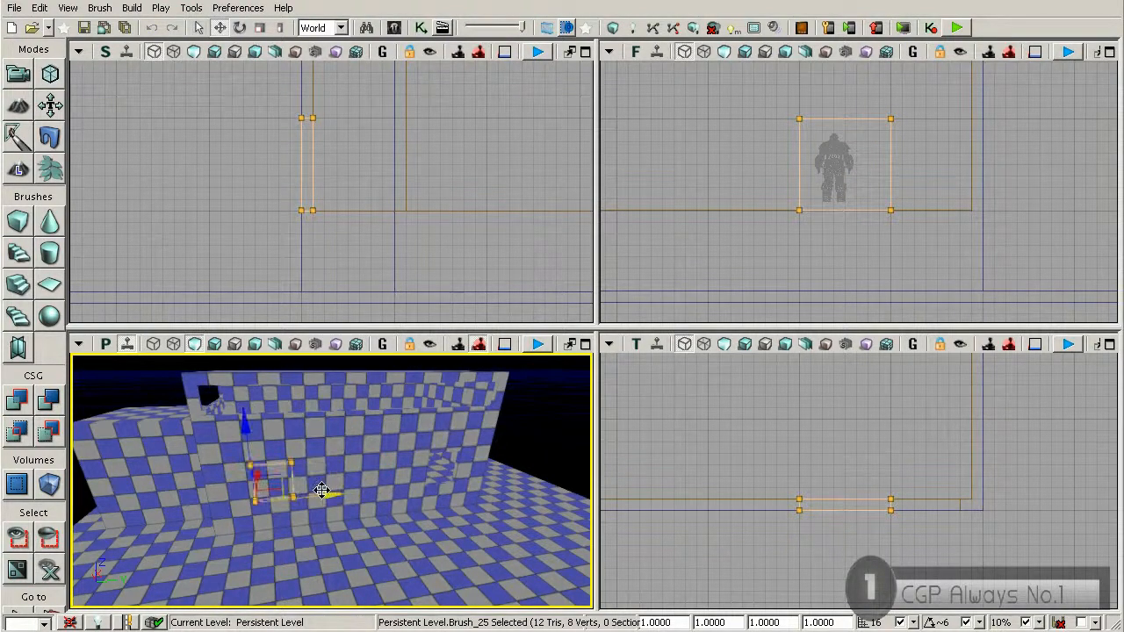
left_click_drag(719, 232, 935, 218)
scroll(763, 254, "down", 4)
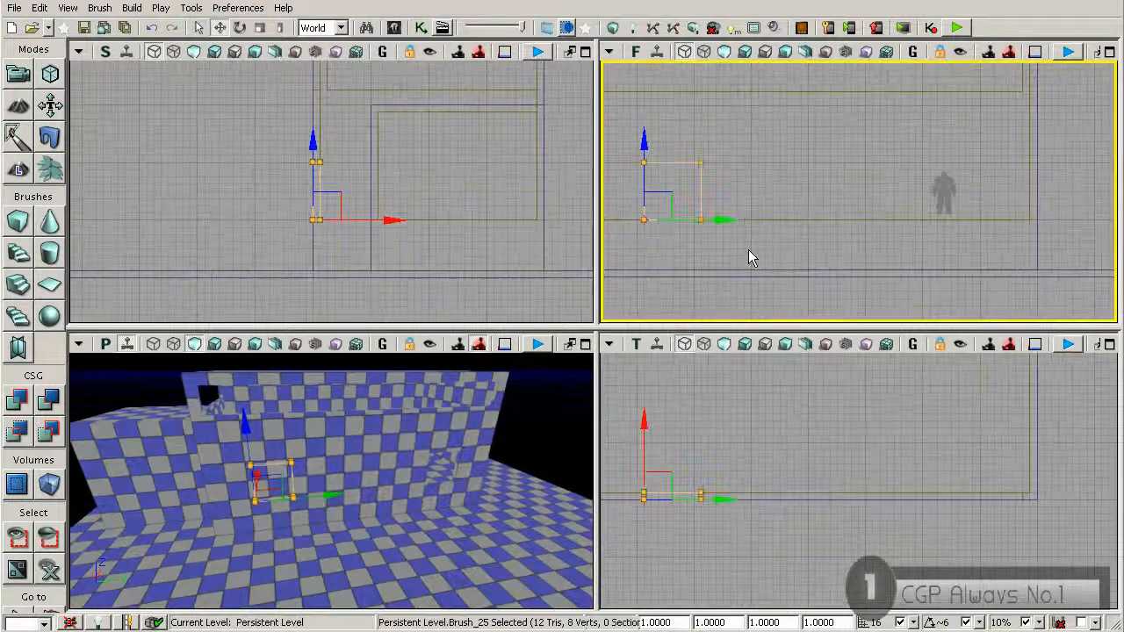
left_click_drag(723, 256, 821, 272)
left_click_drag(816, 232, 870, 231)
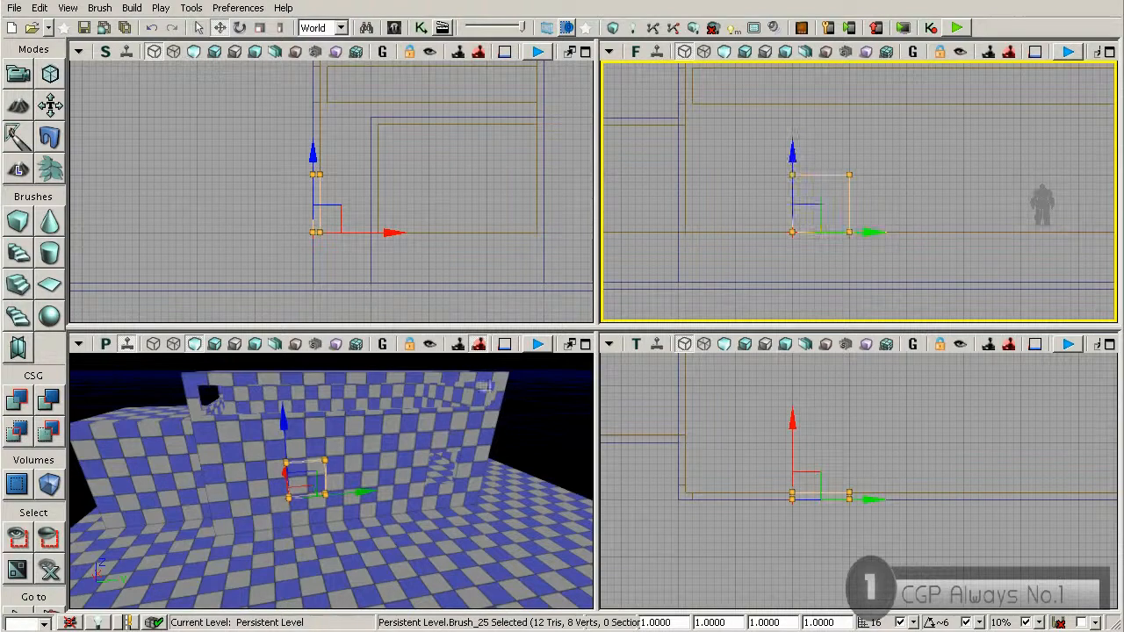
- Rebuild the geometry again, dismiss the map check, deselect the brush and inspect the relocated doorway from outside
left_click(615, 28)
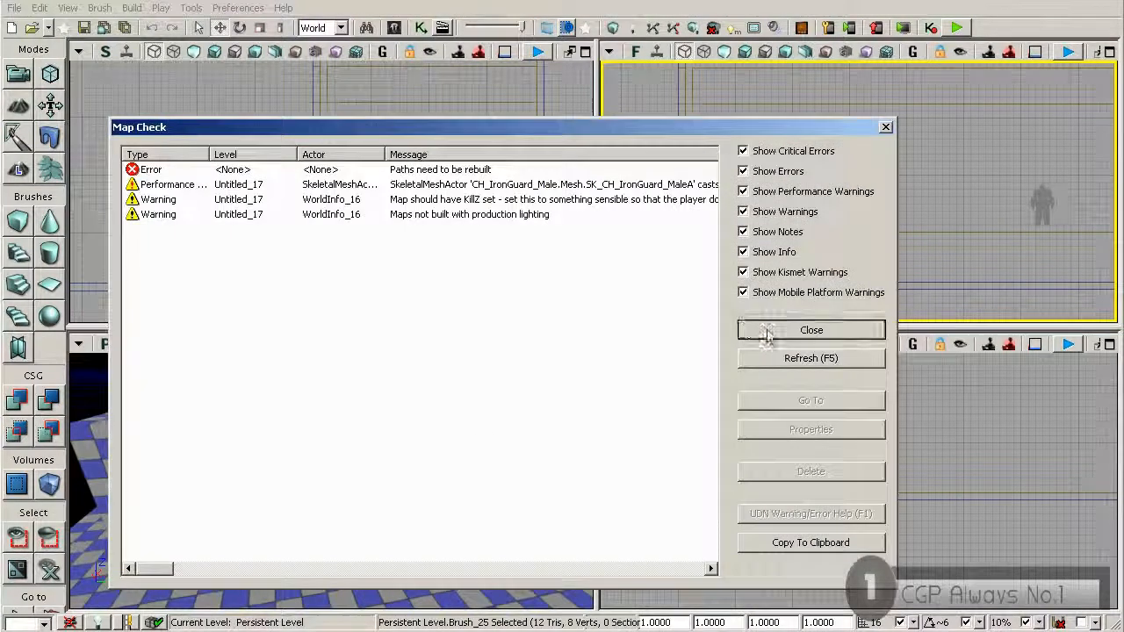
left_click(775, 330)
mouse_move(349, 514)
right_mouse_down()
mouse_move(443, 513)
mouse_move(405, 514)
mouse_move(383, 536)
right_mouse_up()
left_click(427, 497)
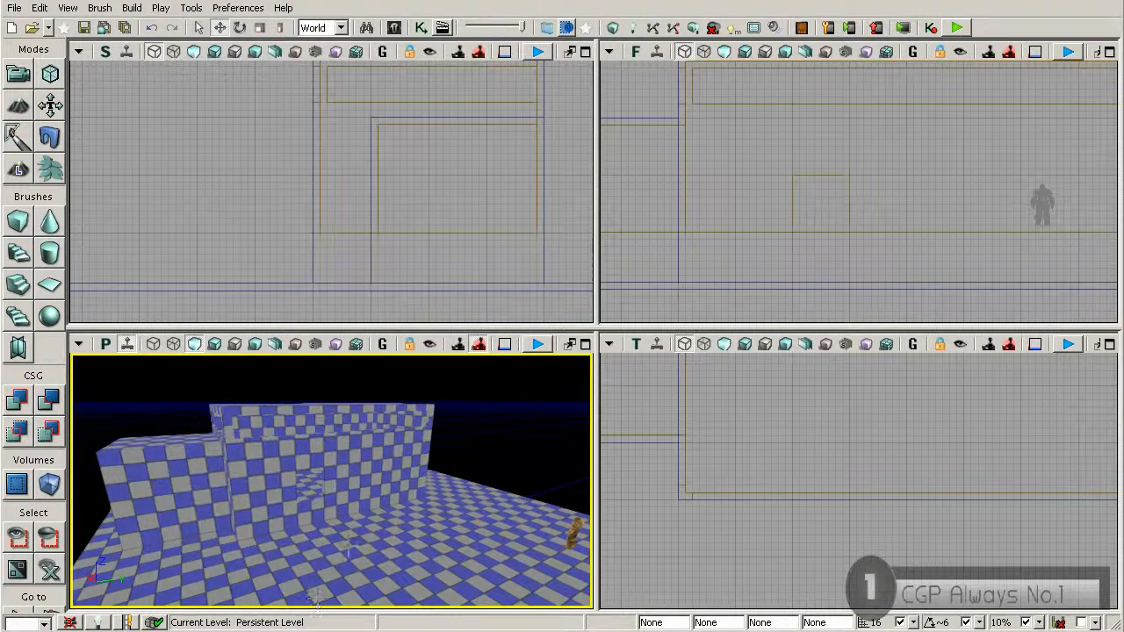
right_click_drag(347, 503, 245, 492)
right_click_drag(332, 481, 368, 459)
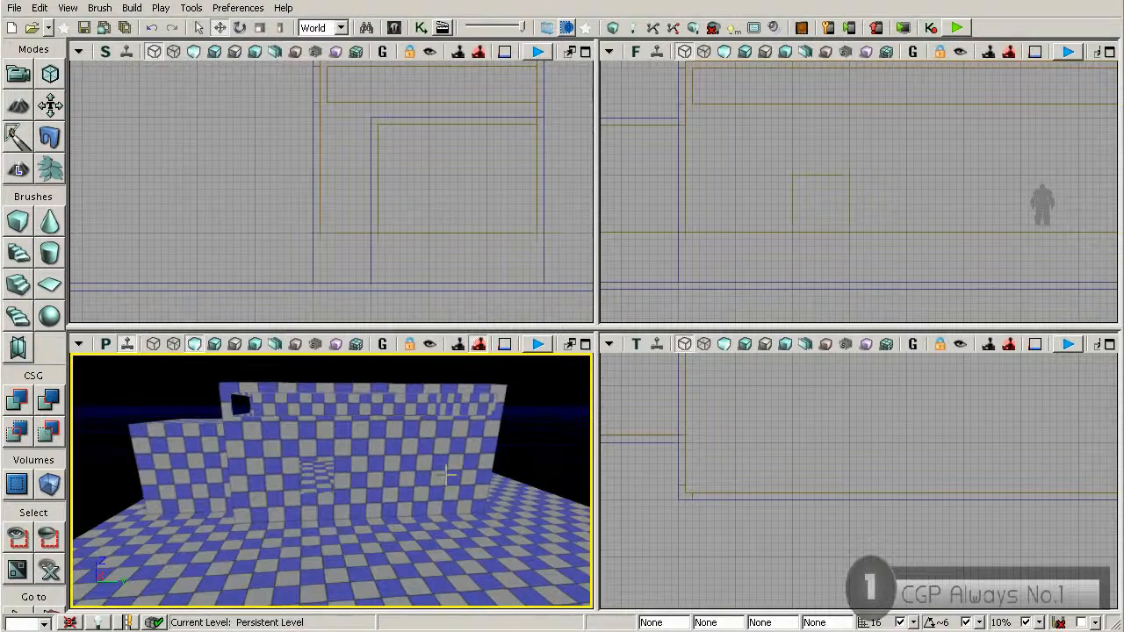